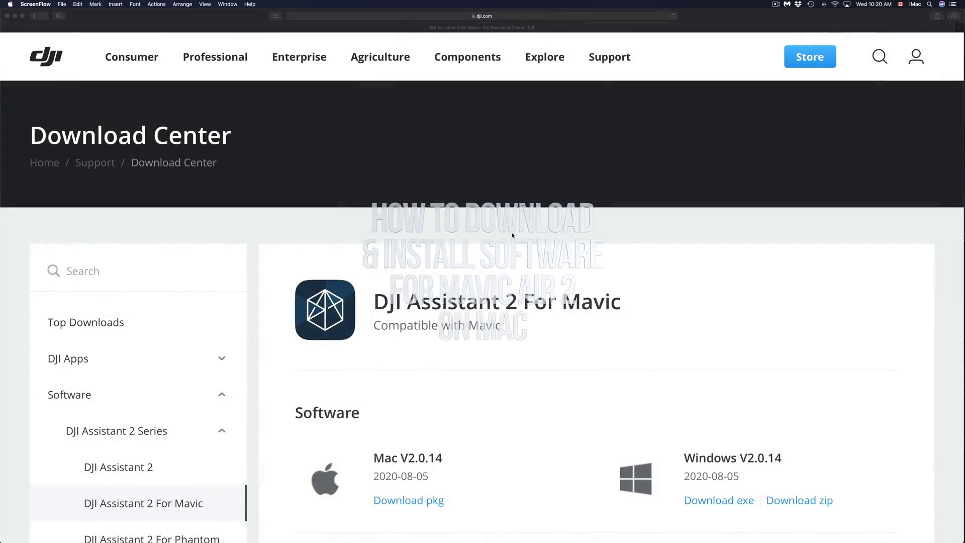
Scroll down the Download Center sidebar and expand the DJI Assistant Series category
scroll(512, 236, down, 1)
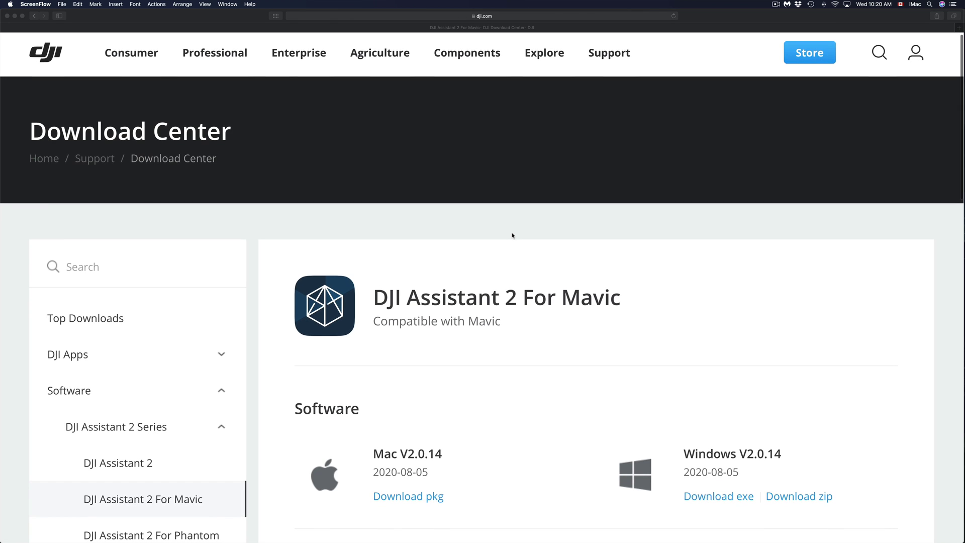
scroll(513, 236, down, 3)
scroll(513, 235, down, 10)
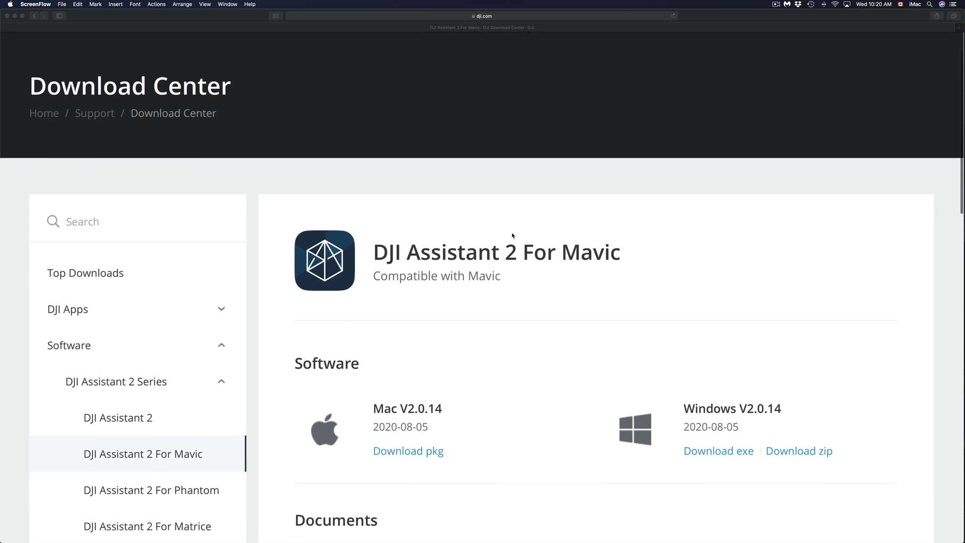
scroll(513, 236, down, 7)
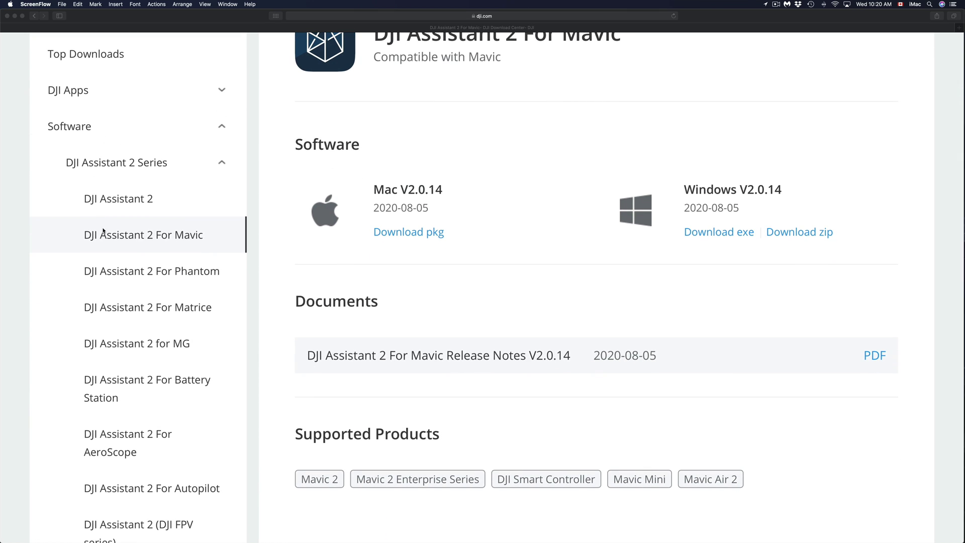
scroll(110, 261, down, 1)
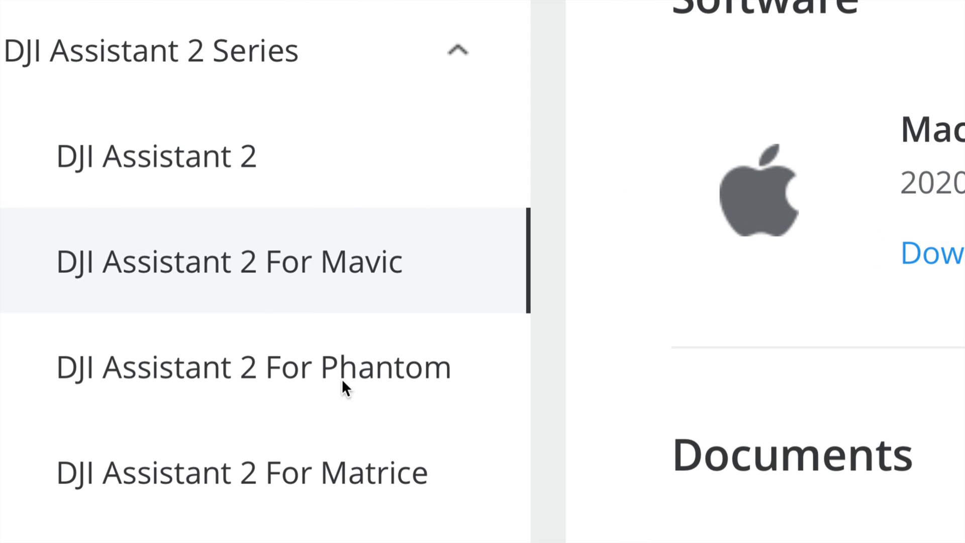
scroll(336, 408, down, 5)
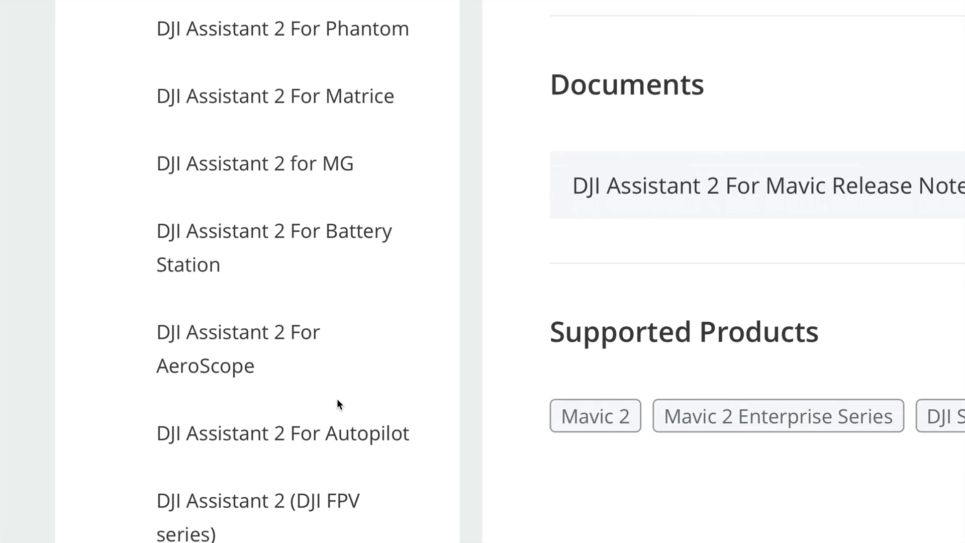
scroll(337, 400, down, 2)
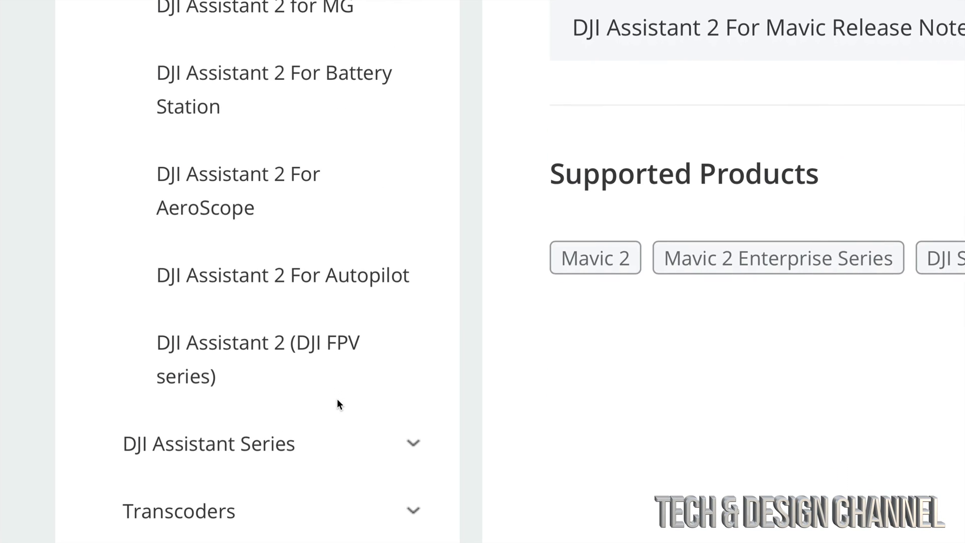
scroll(337, 399, up, 3)
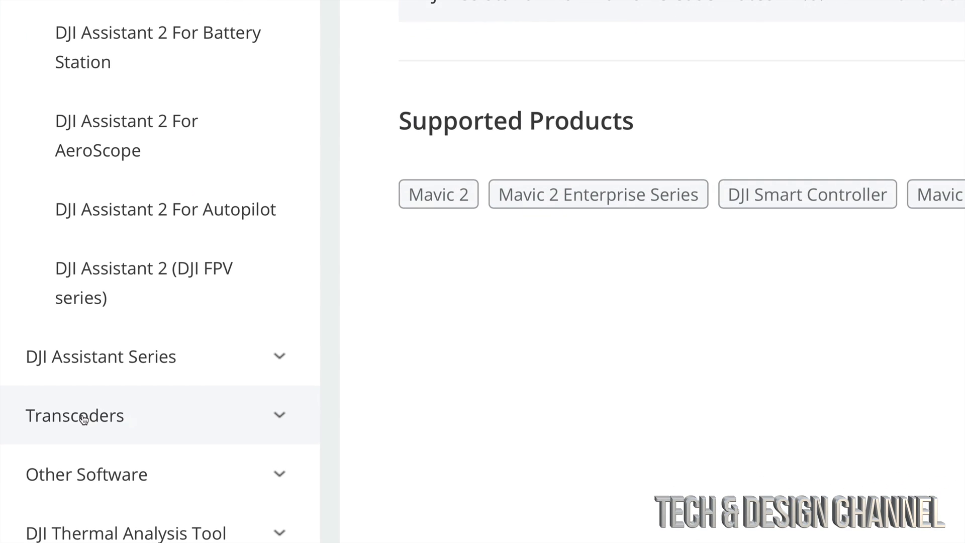
click(220, 358)
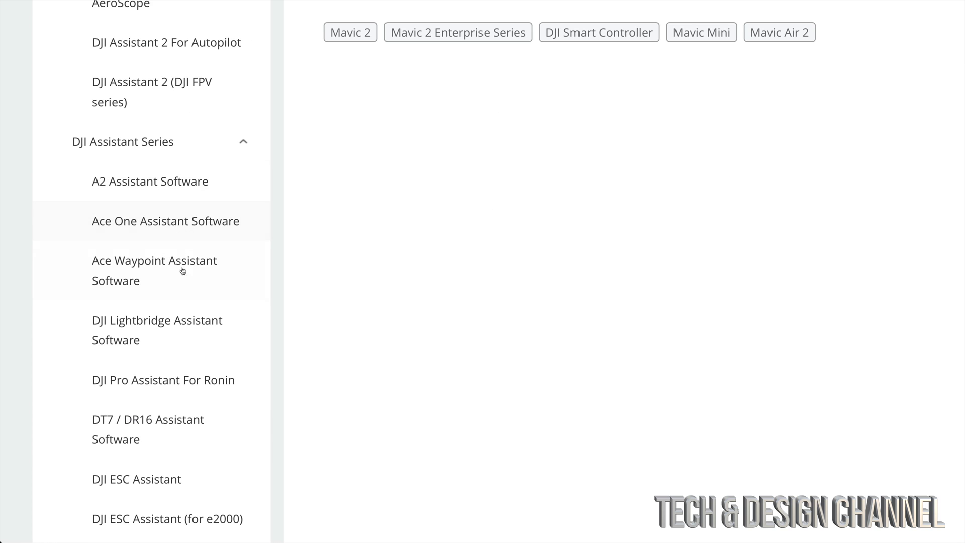
Expand the Other Software category, then scroll back to the Mavic download
scroll(190, 446, down, 12)
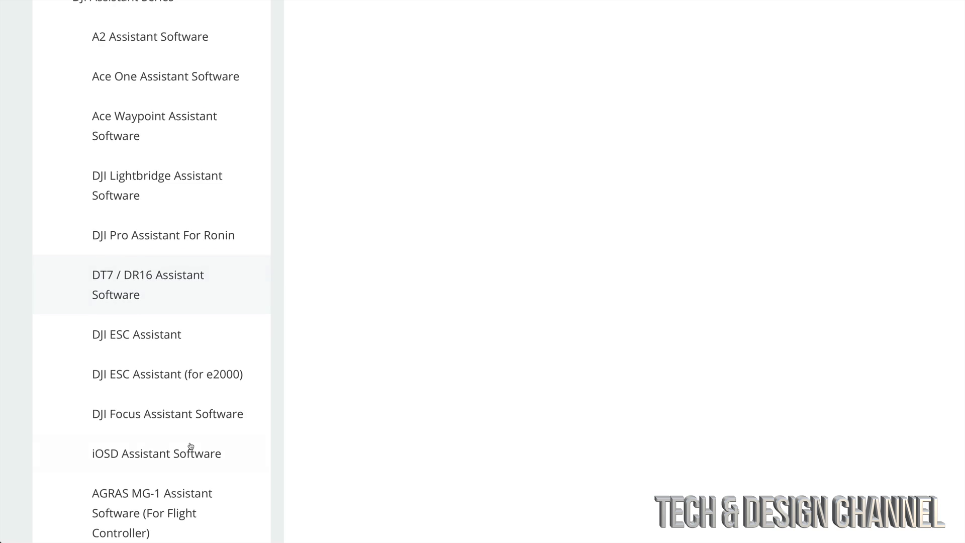
scroll(191, 446, down, 6)
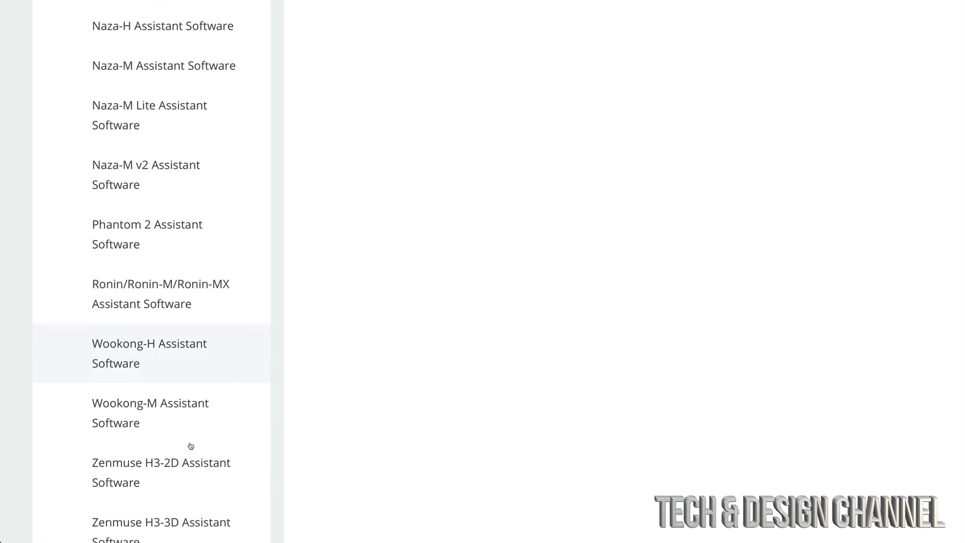
scroll(190, 446, down, 6)
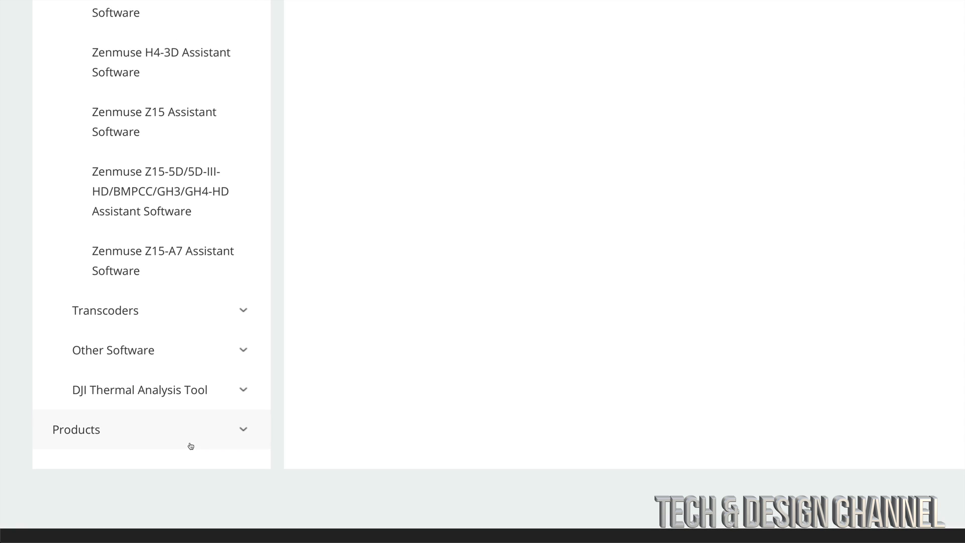
click(192, 356)
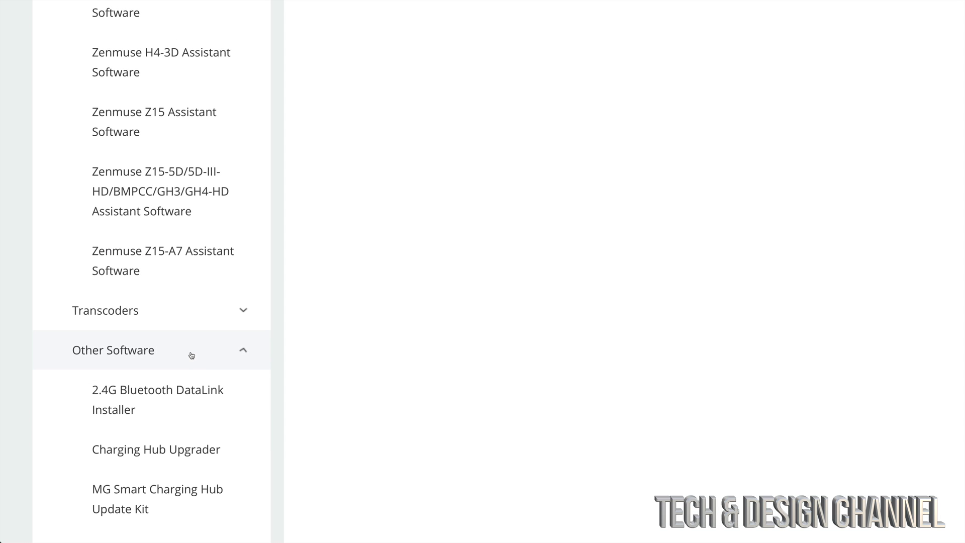
scroll(203, 484, down, 7)
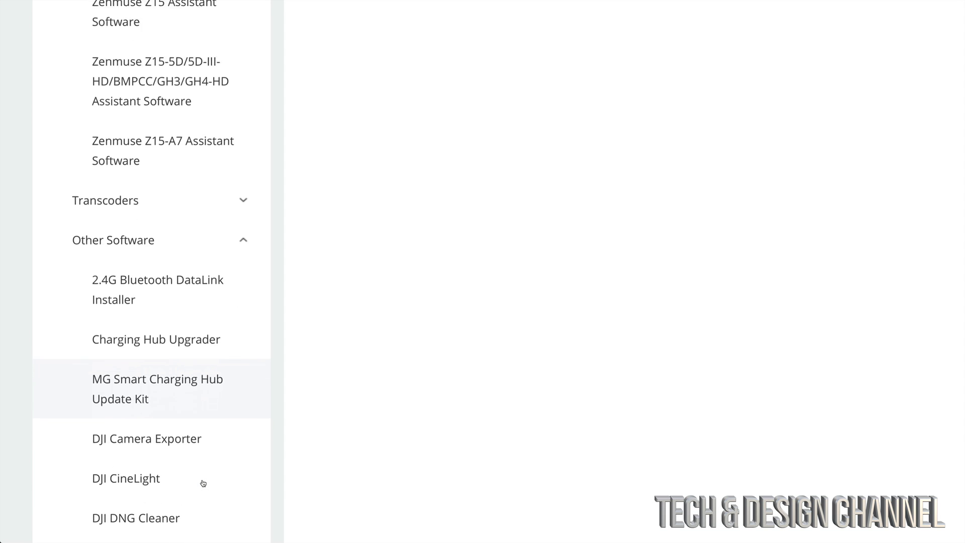
scroll(202, 484, down, 4)
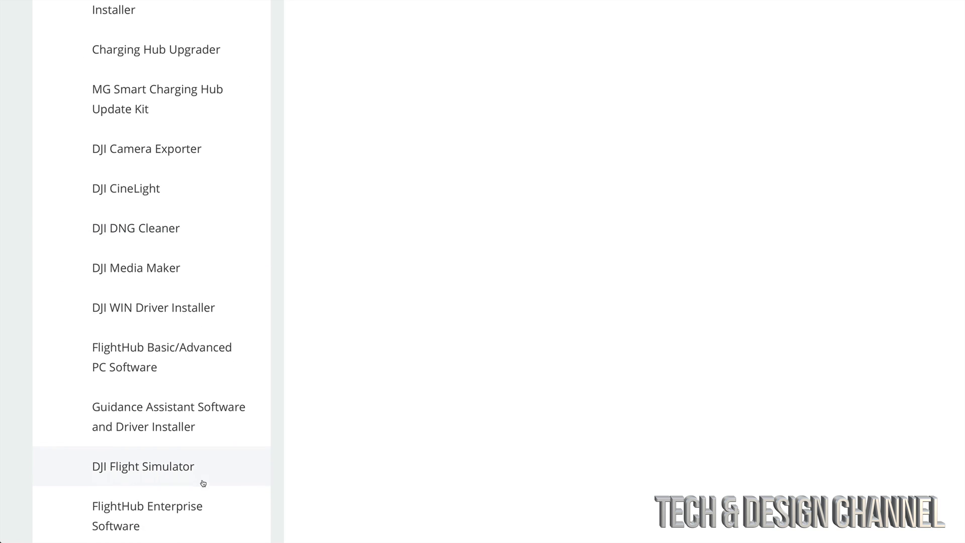
scroll(203, 483, up, 12)
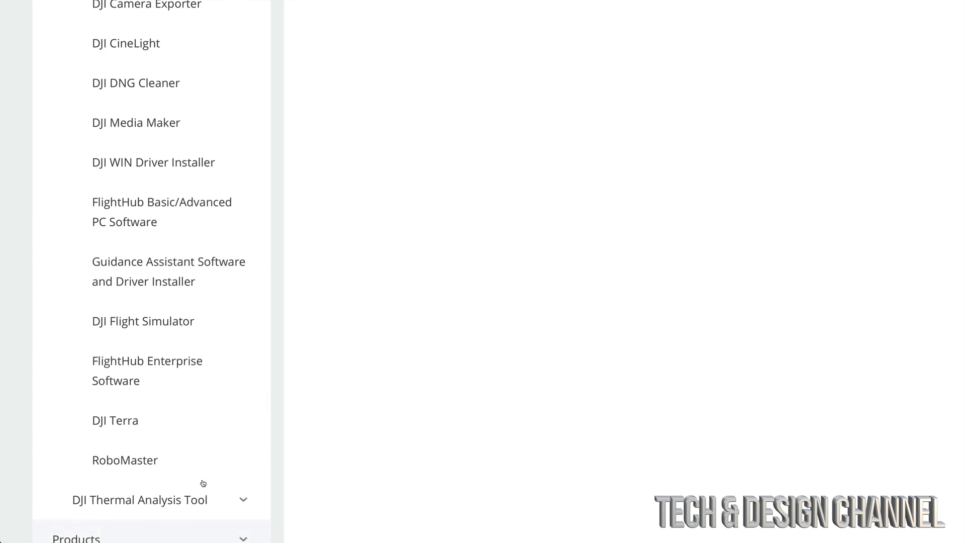
scroll(203, 483, up, 10)
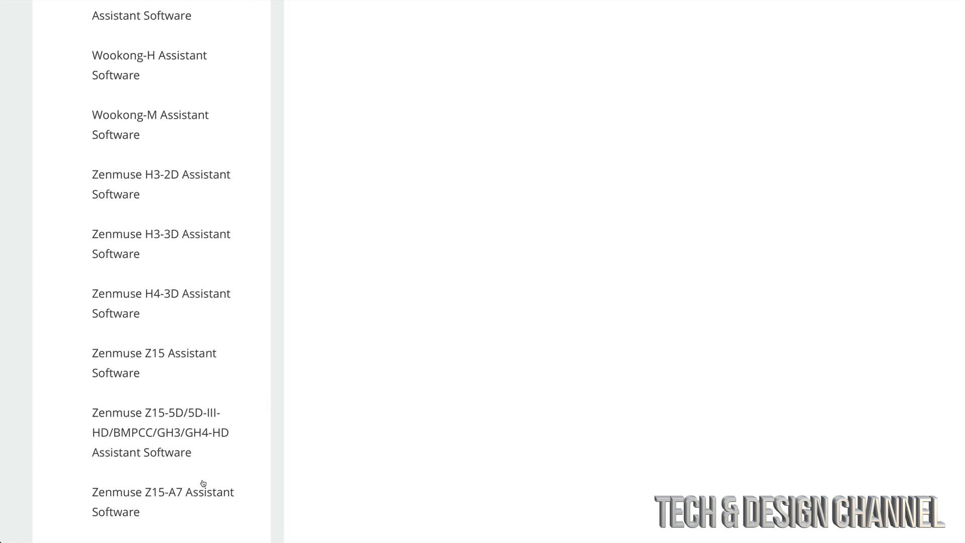
scroll(203, 484, down, 2)
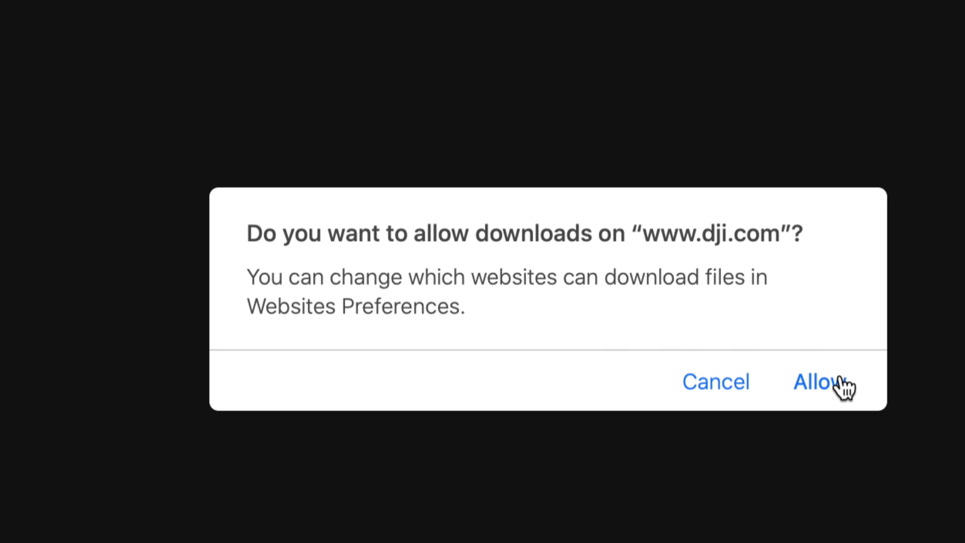
click(825, 382)
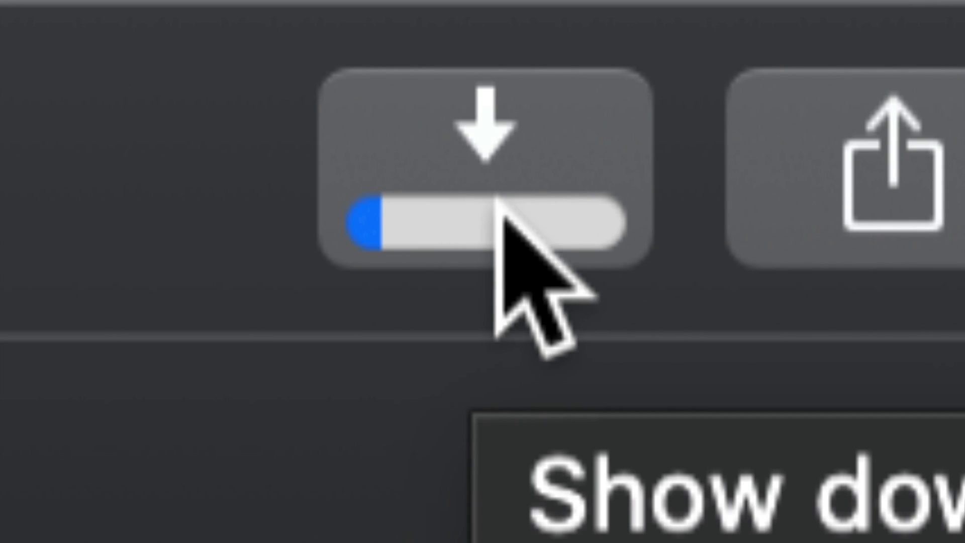
Open the finished 386.6 MB DJI package from Safari's downloads and dismiss the unidentified-developer warning
click(524, 173)
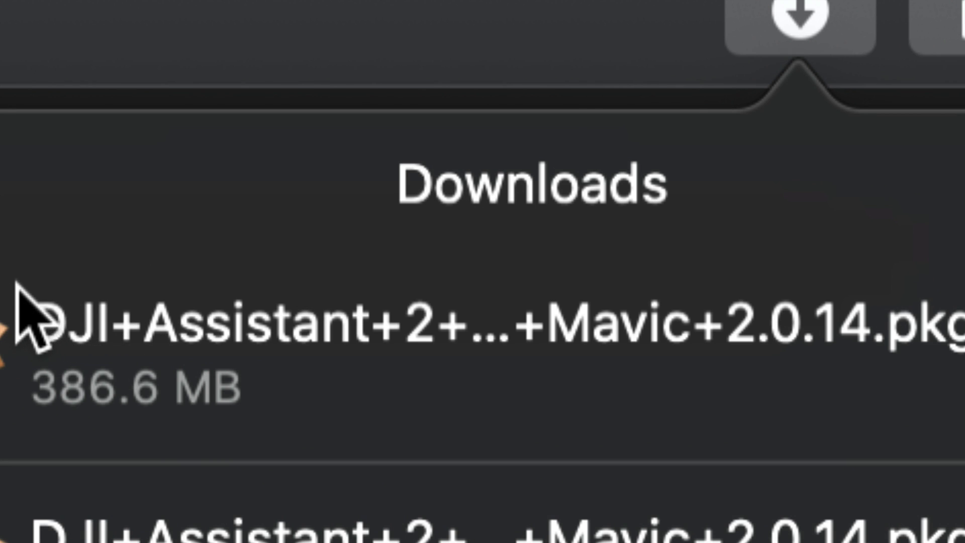
click(159, 339)
double_click(409, 342)
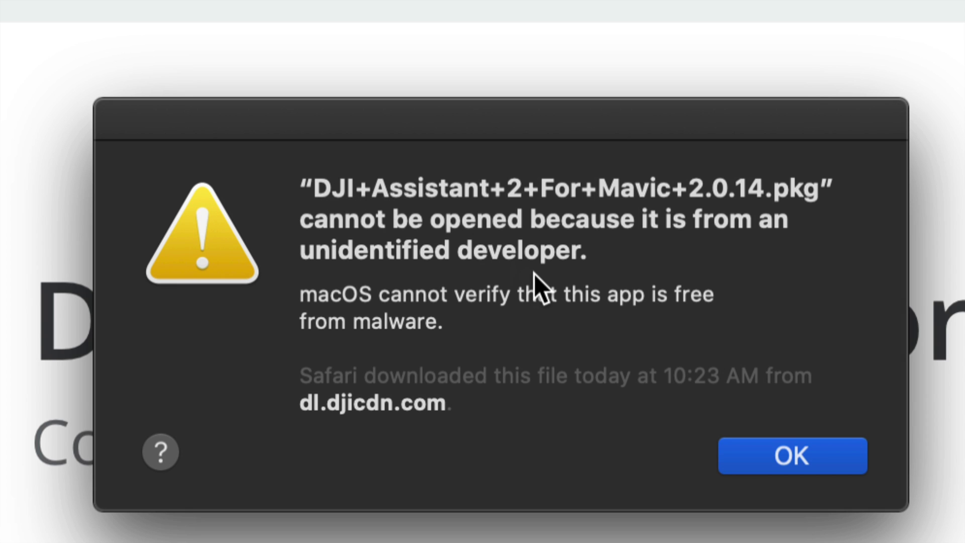
click(799, 442)
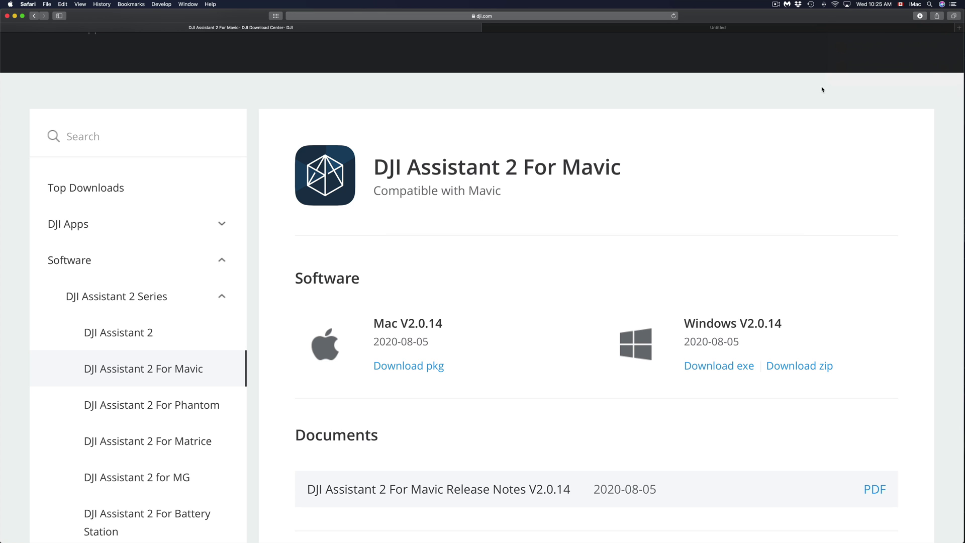
Reveal DJI+Assistant+2+For+Mavic+2.0.14.pkg in Finder from Safari's downloads list
click(920, 16)
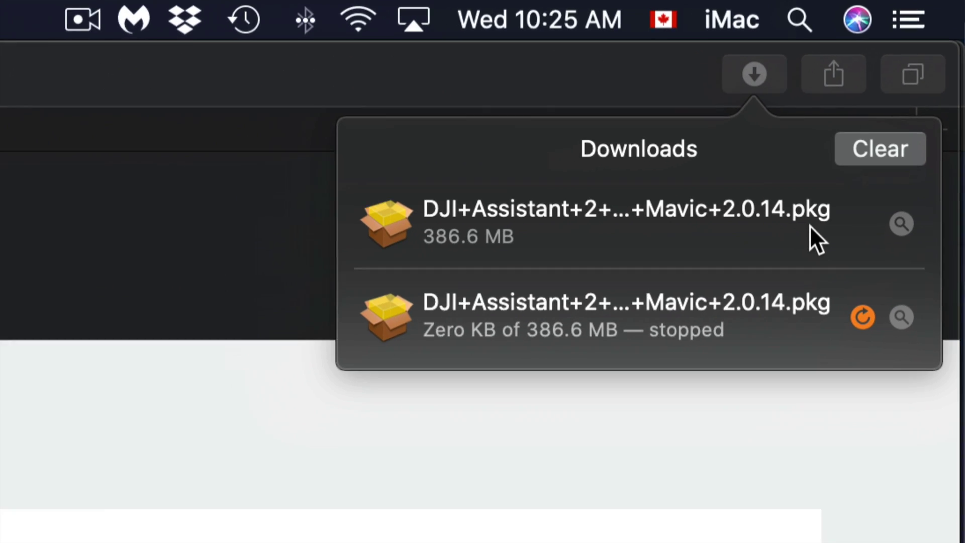
click(902, 224)
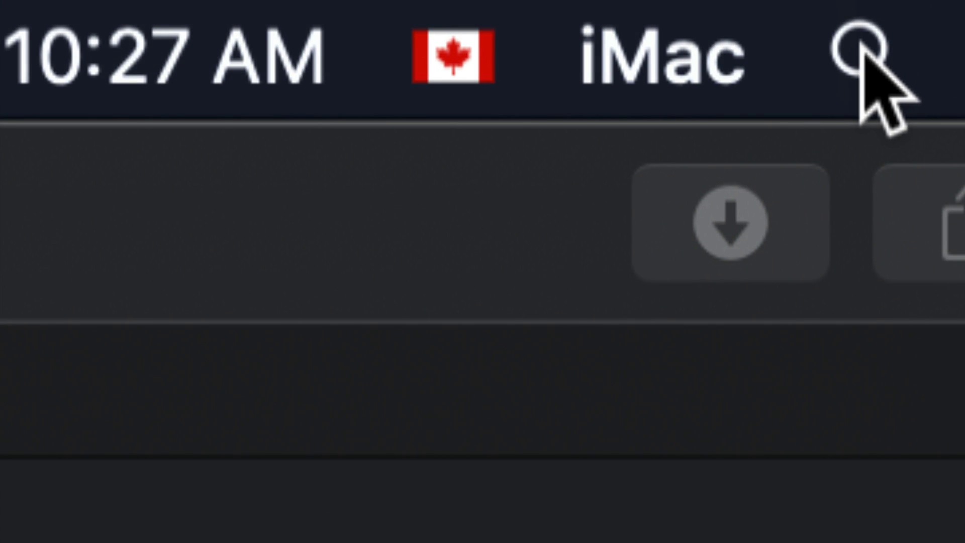
Use Open Anyway in System Preferences' Security & Privacy to launch the blocked DJI installer package
click(860, 50)
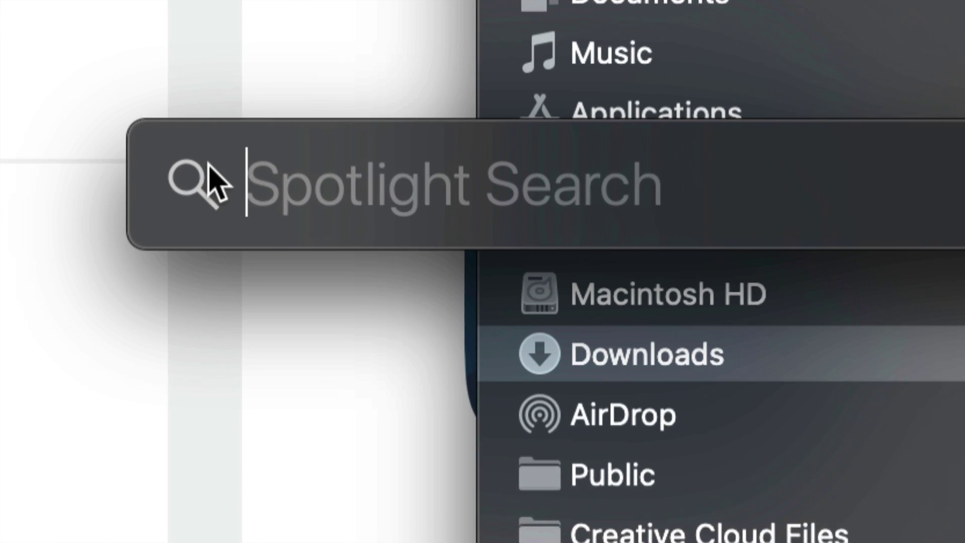
text(system)
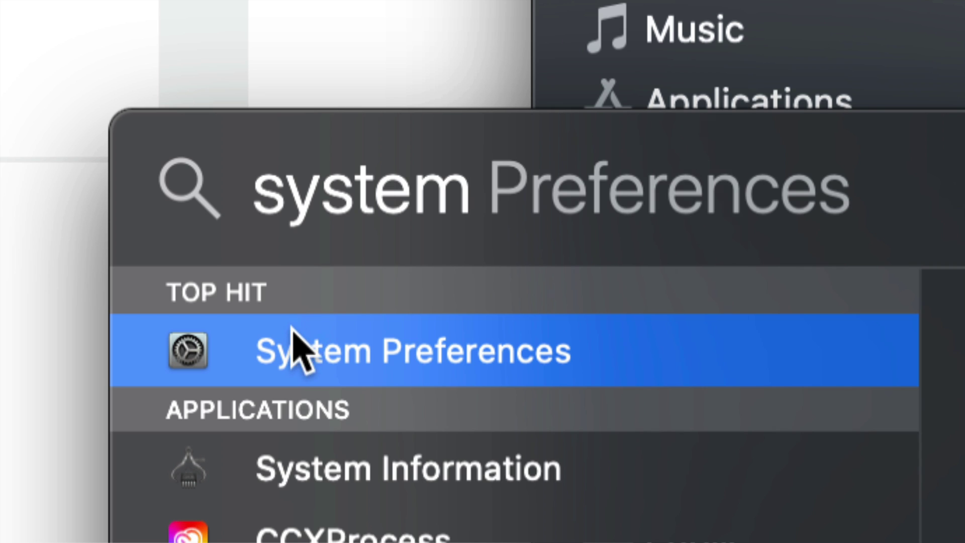
click(295, 355)
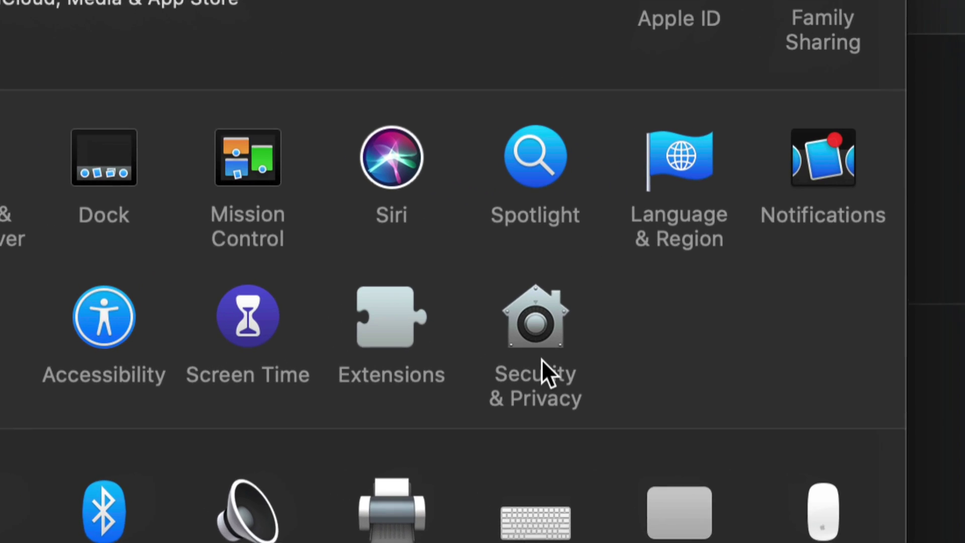
click(542, 359)
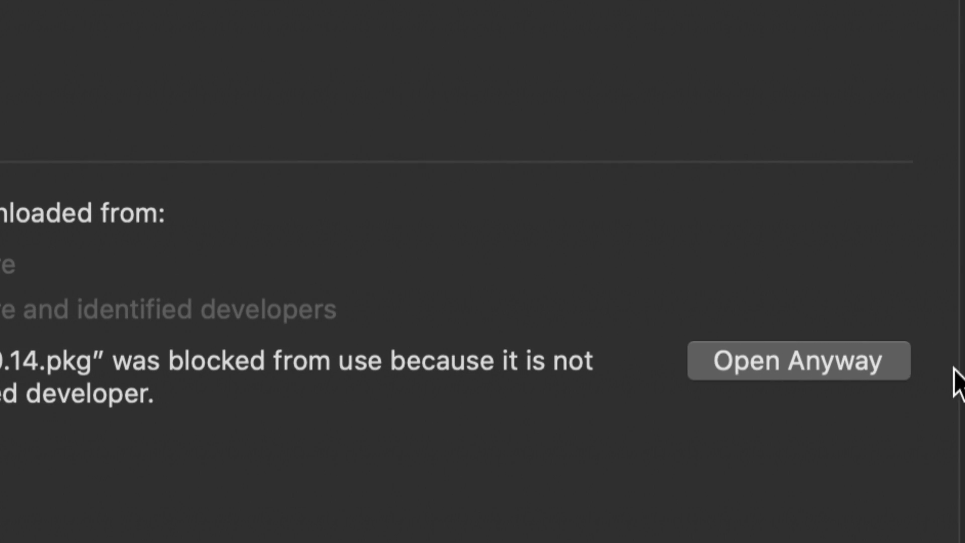
click(817, 352)
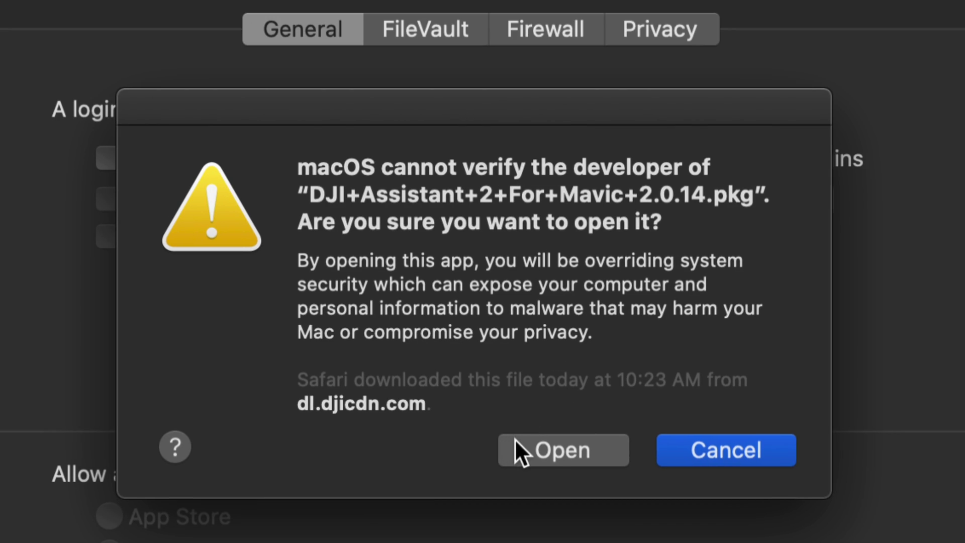
click(551, 442)
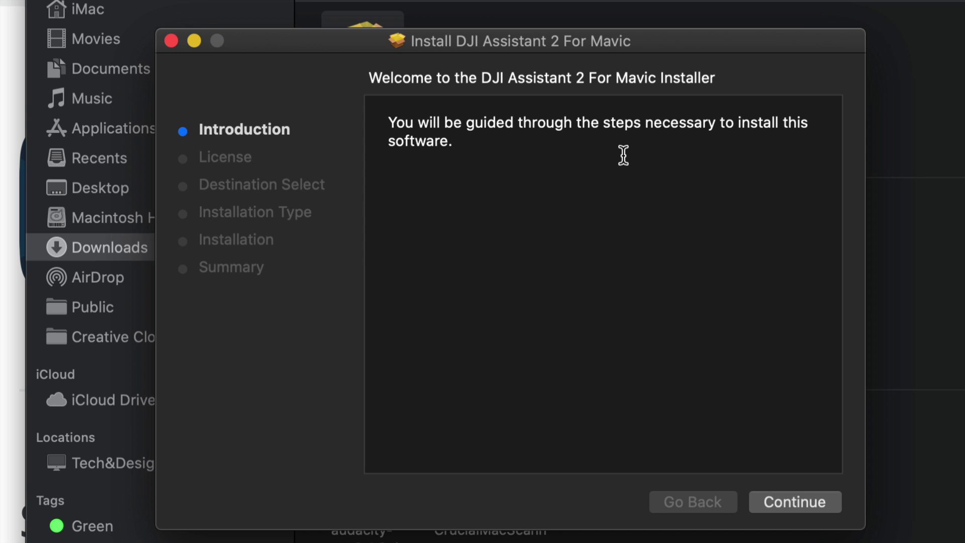
Agree to the license and install DJI Assistant 2 For Mavic on Macintosh HD, authorizing with the account password
click(815, 497)
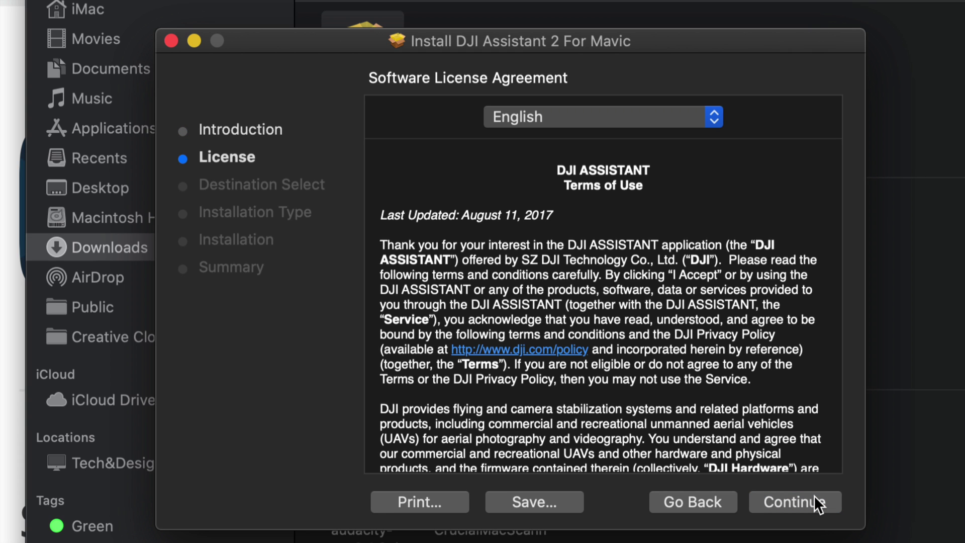
click(814, 496)
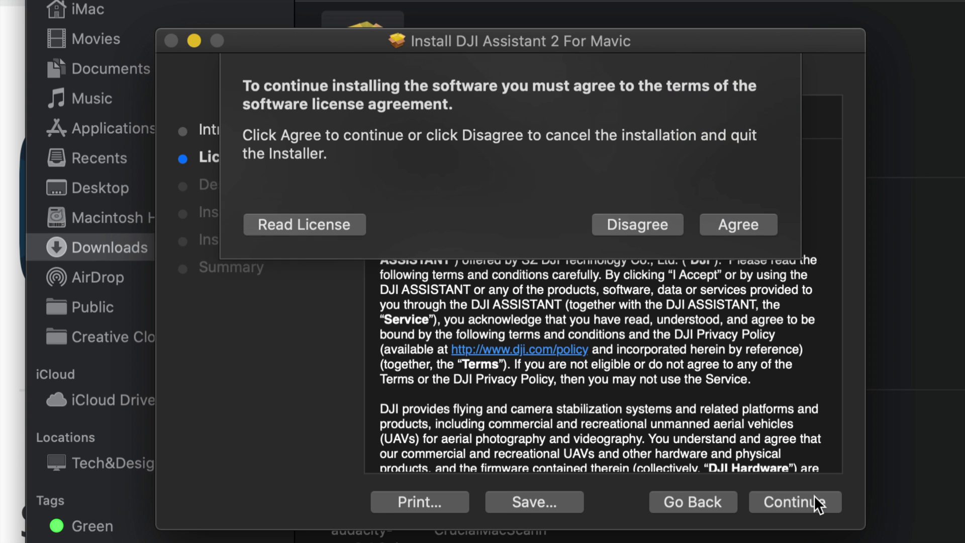
click(738, 224)
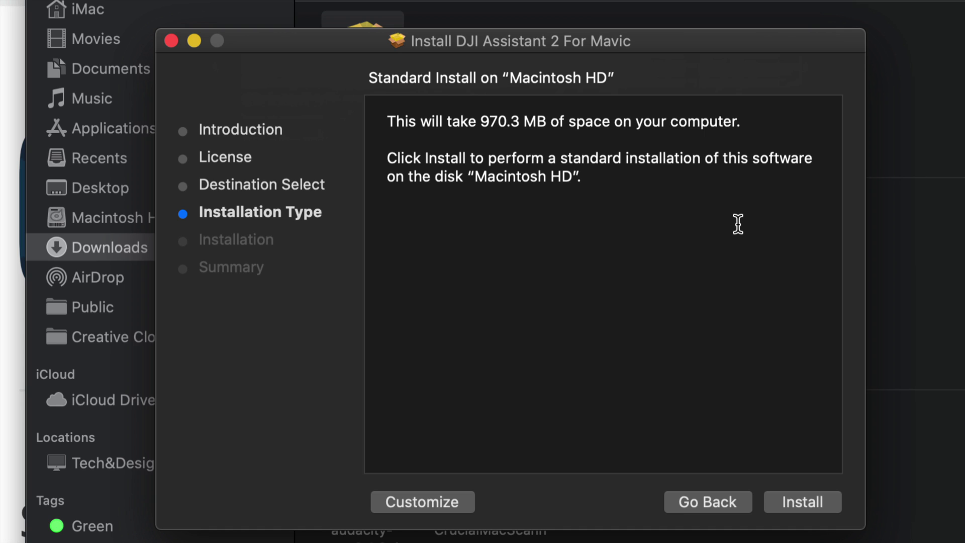
click(815, 499)
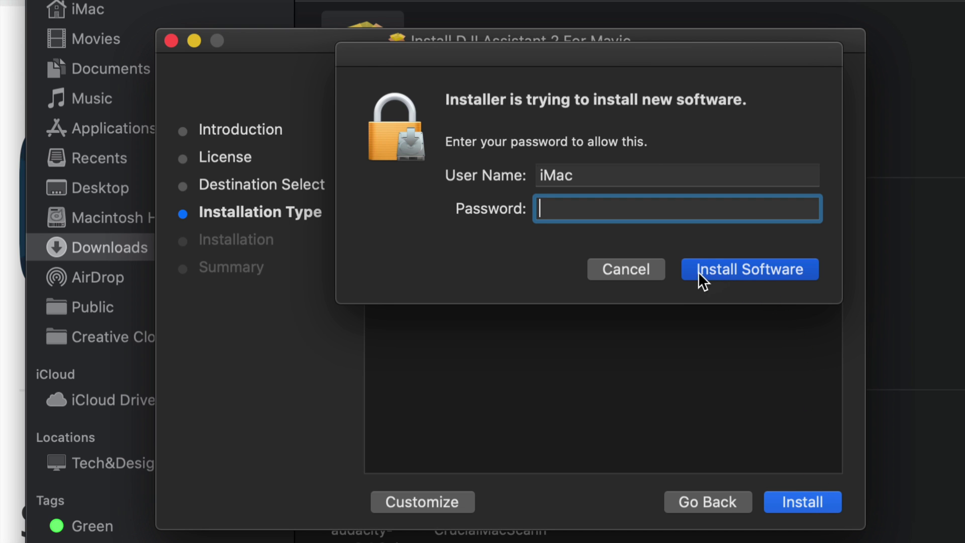
click(737, 268)
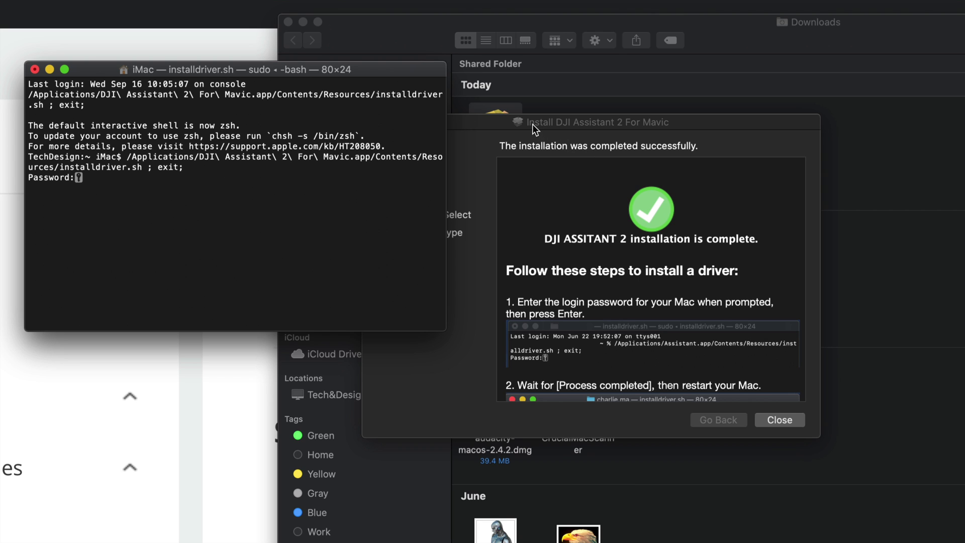
drag(530, 122, 617, 56)
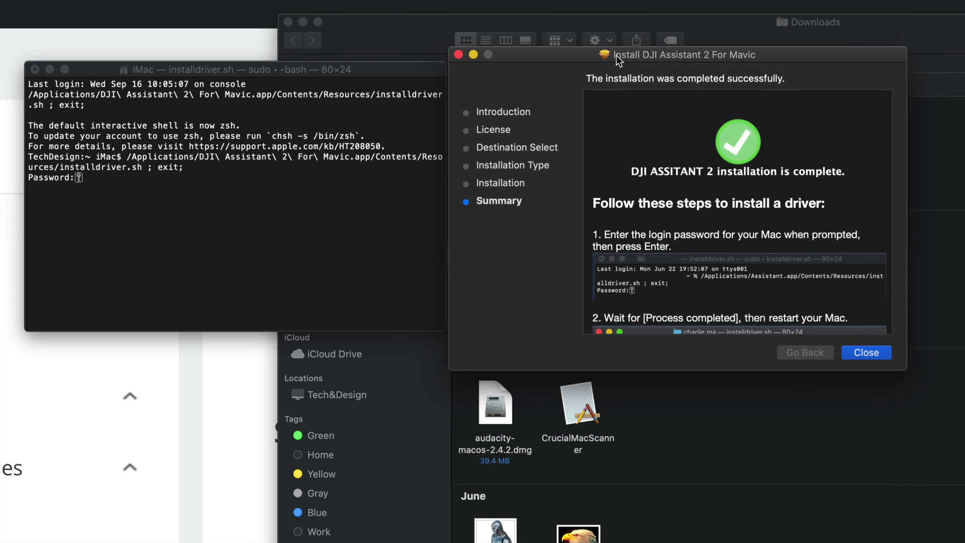
Arrange the Installer and Terminal windows and submit the Mac login password to the driver script
drag(307, 66, 753, 192)
drag(659, 53, 221, 62)
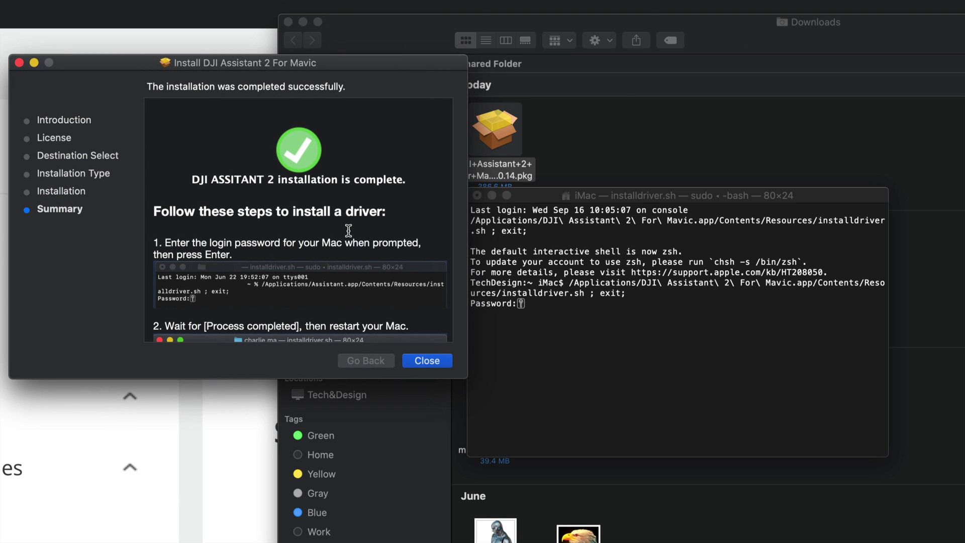
scroll(348, 231, down, 5)
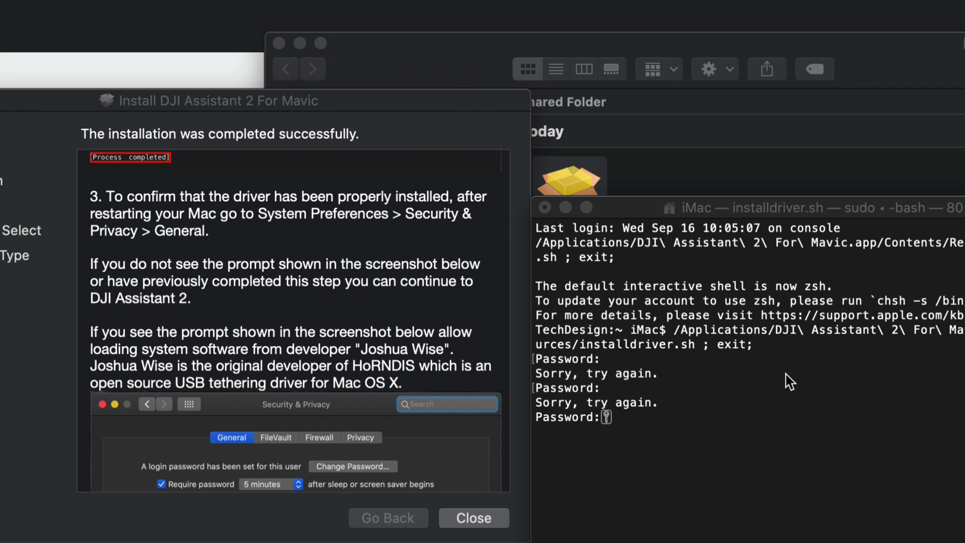
drag(711, 207, 670, 131)
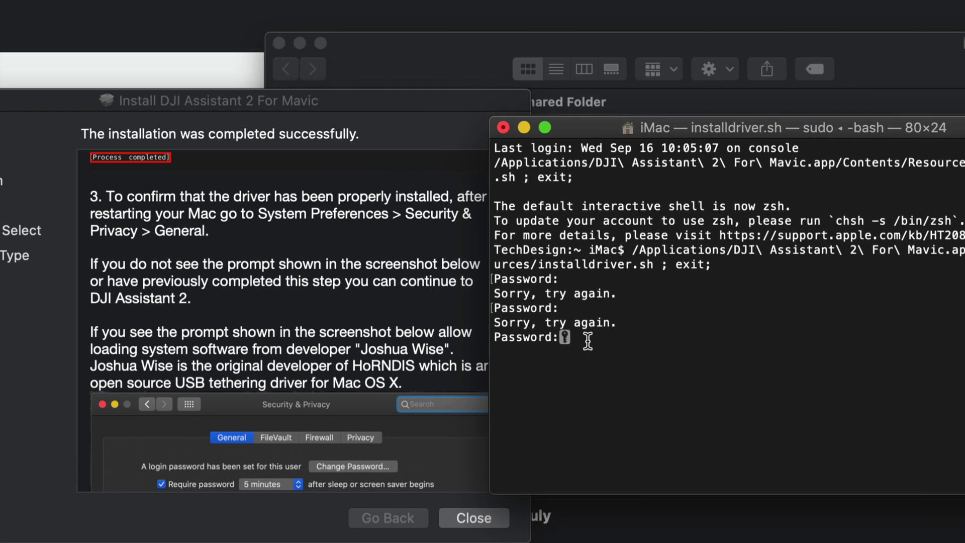
key(Return)
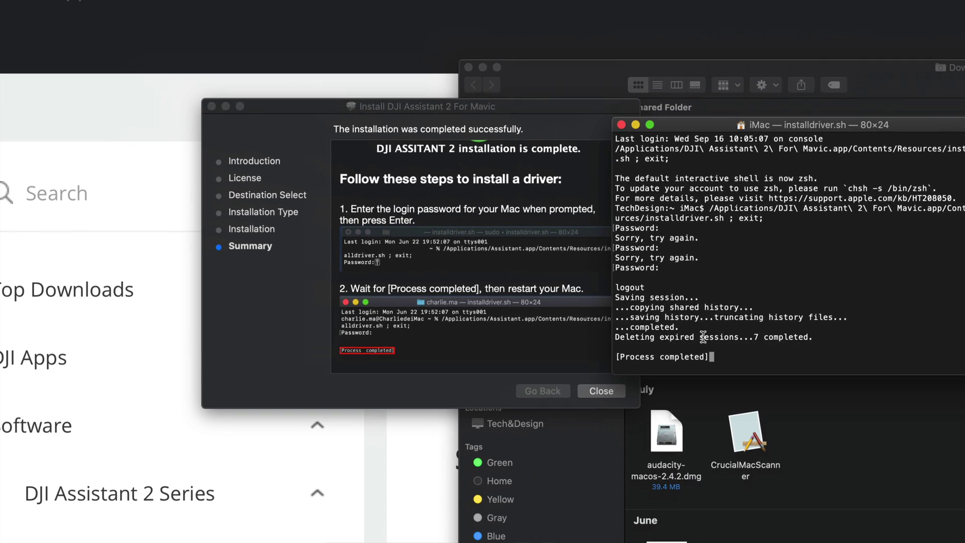
Review the installer's summary, highlighting the restart instruction in step 2
drag(495, 103, 421, 102)
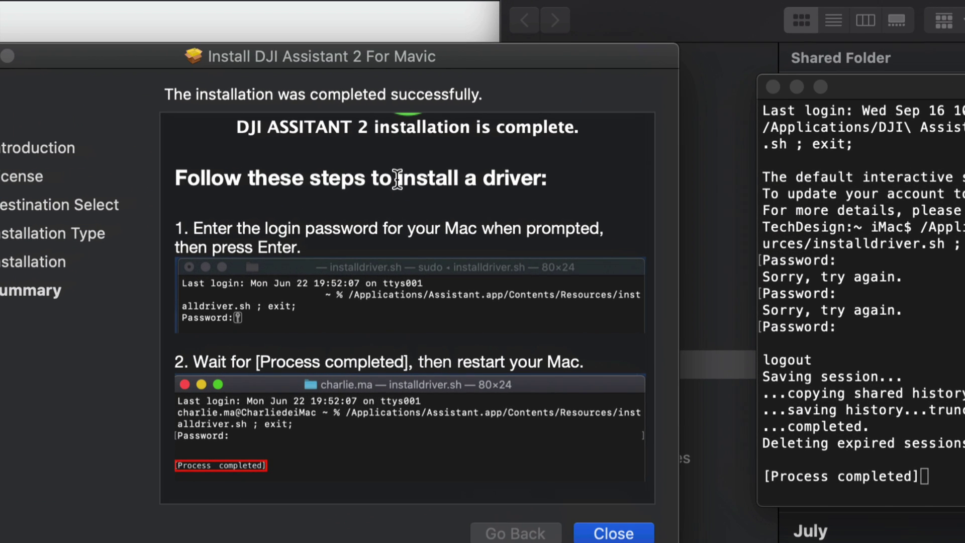
scroll(408, 306, down, 1)
scroll(408, 306, down, 5)
scroll(401, 281, up, 2)
scroll(401, 281, up, 4)
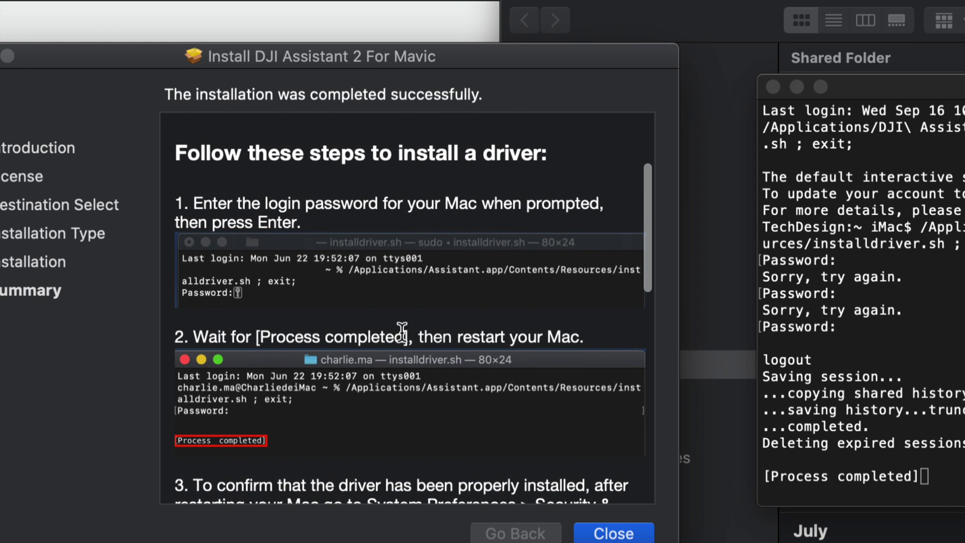
drag(419, 336, 586, 336)
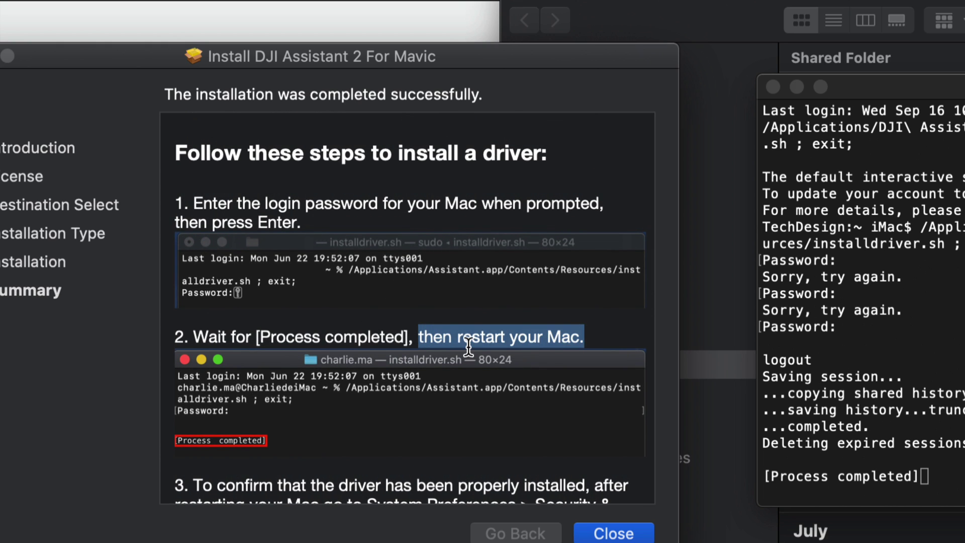
scroll(469, 347, down, 5)
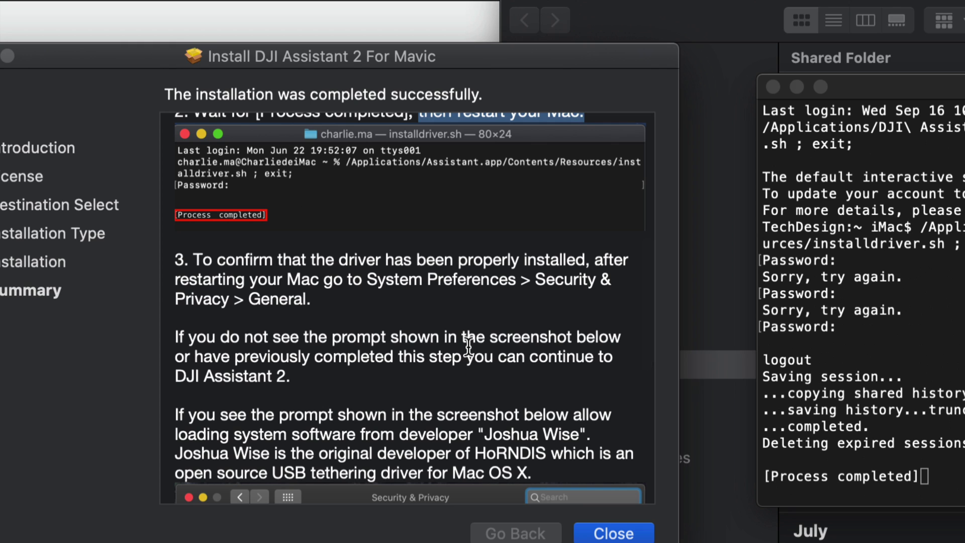
scroll(469, 347, down, 3)
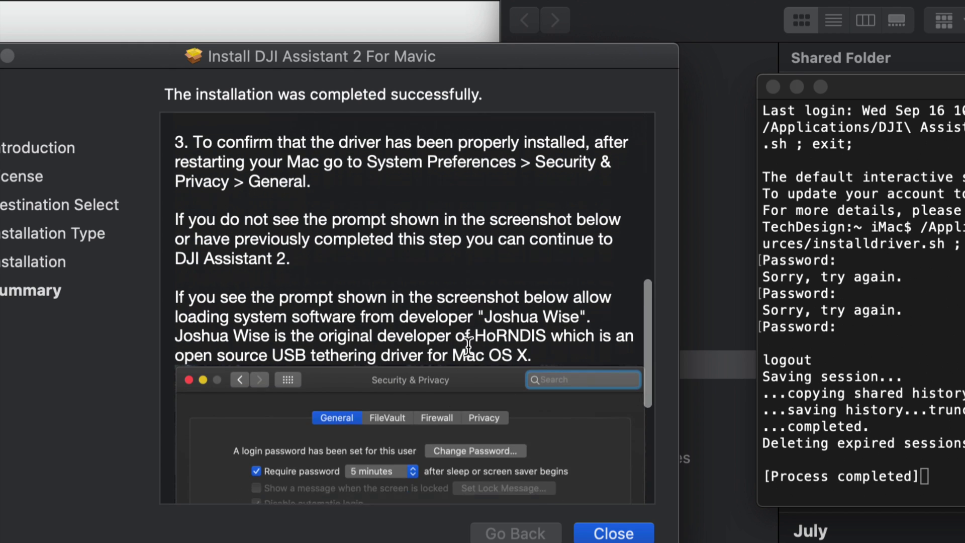
scroll(469, 347, down, 4)
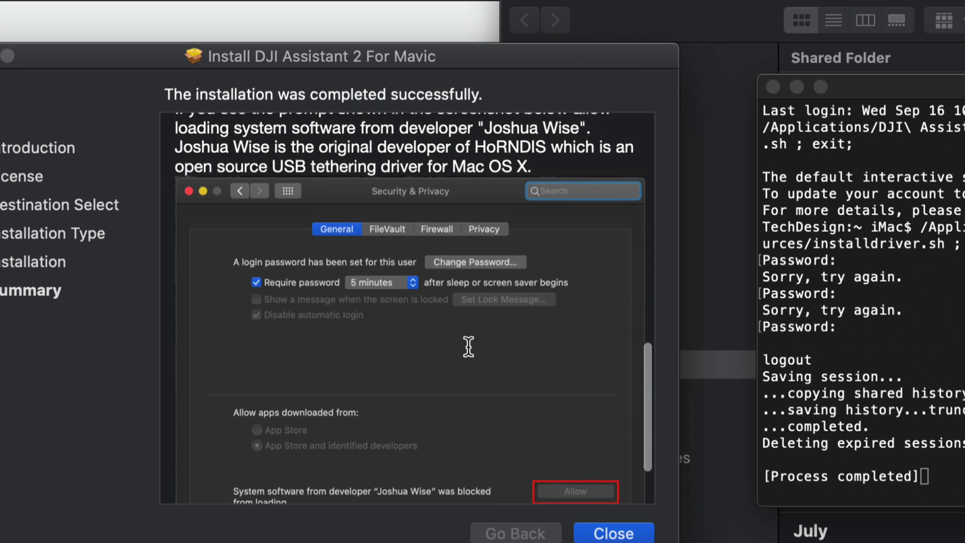
scroll(469, 347, down, 2)
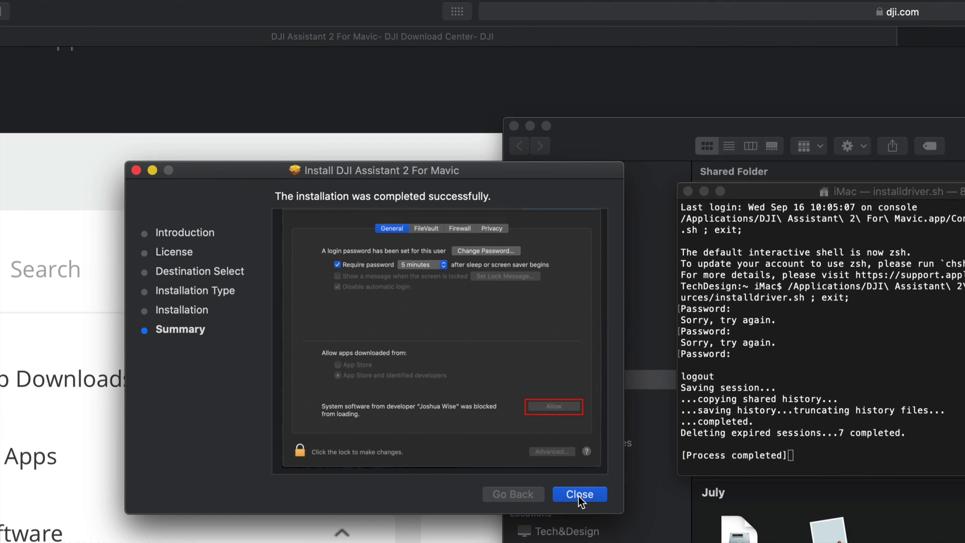
Close the Installer, moving its DJI package to the Trash, and close the Terminal window
click(579, 494)
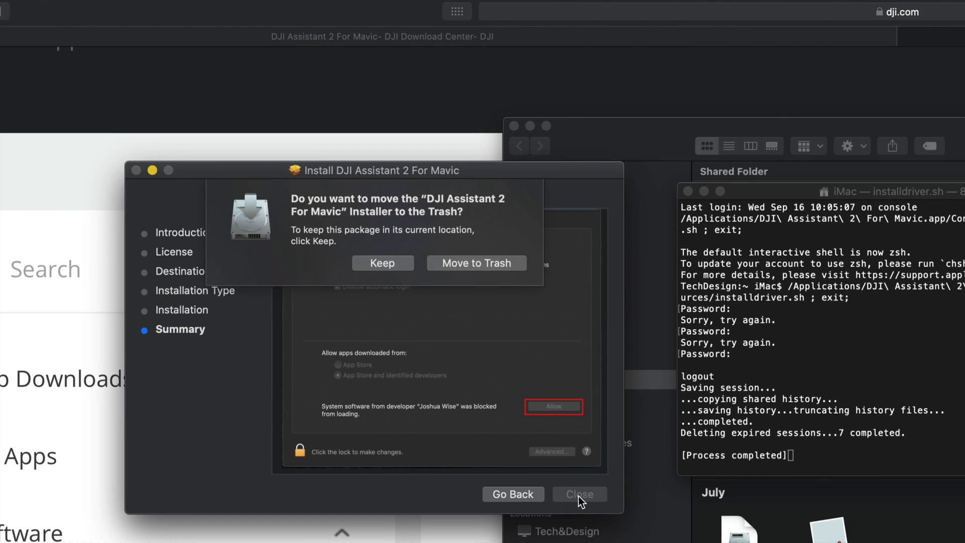
click(466, 261)
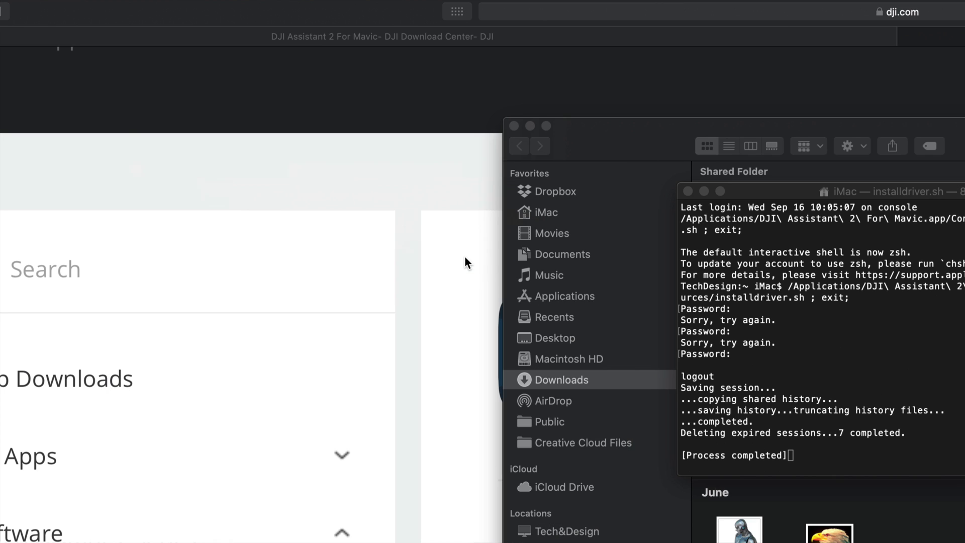
click(689, 192)
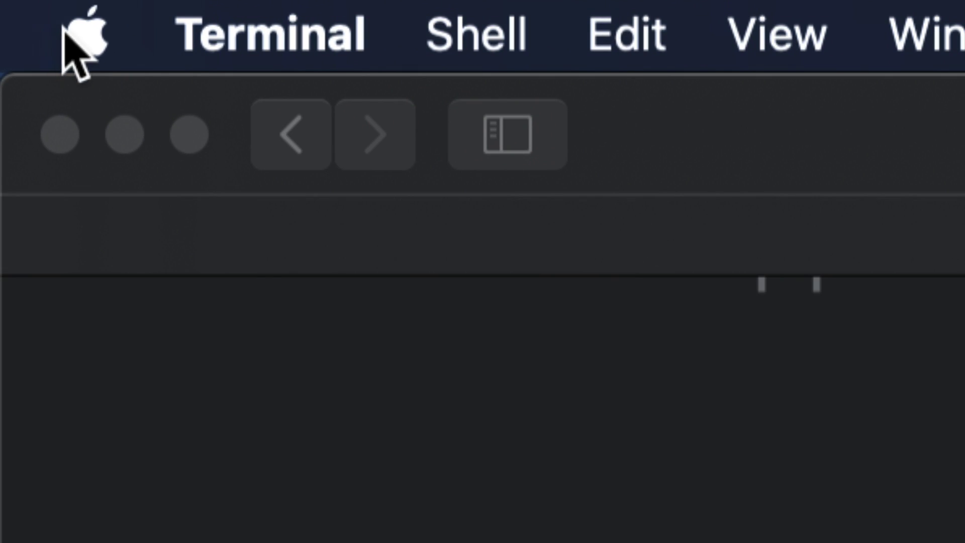
Unlock Security & Privacy with the administrator password and allow the first listed developer's blocked system software
click(80, 45)
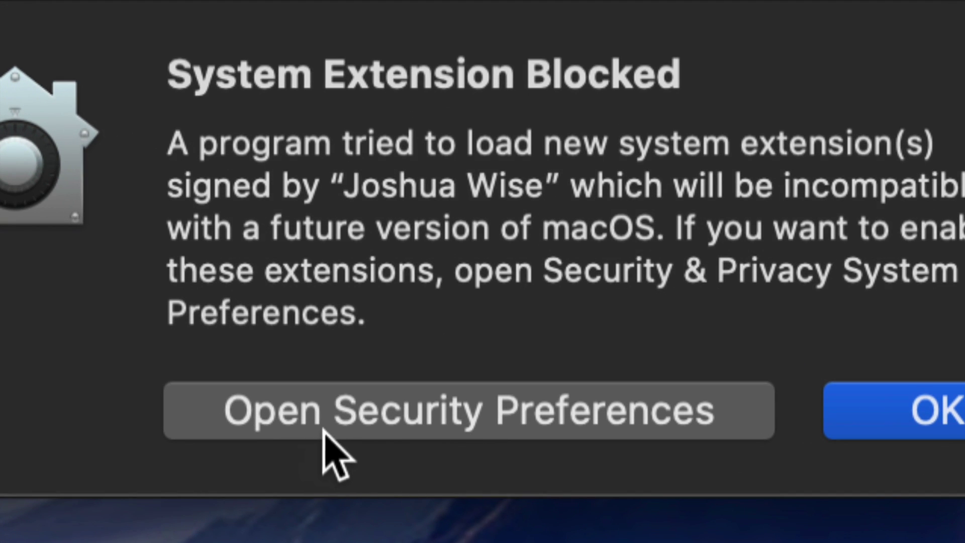
click(527, 434)
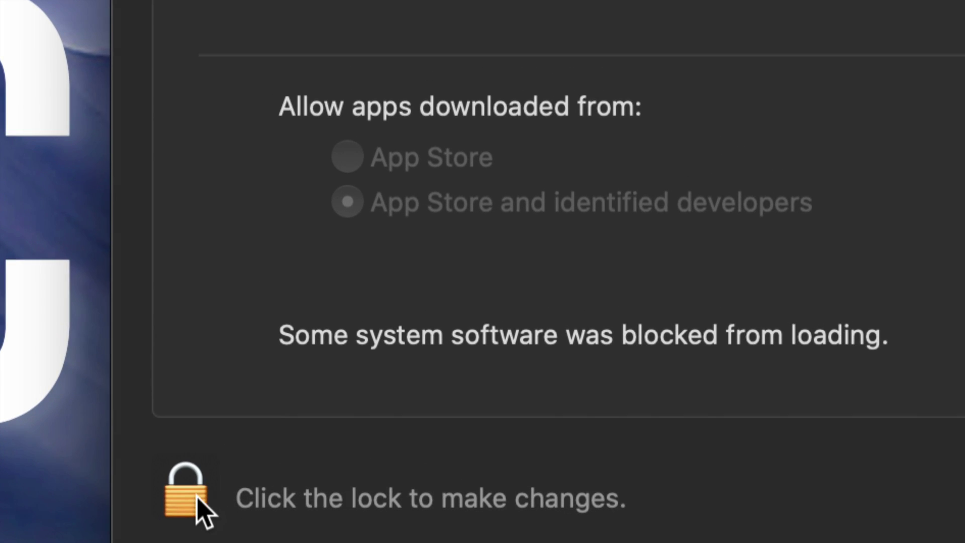
click(189, 491)
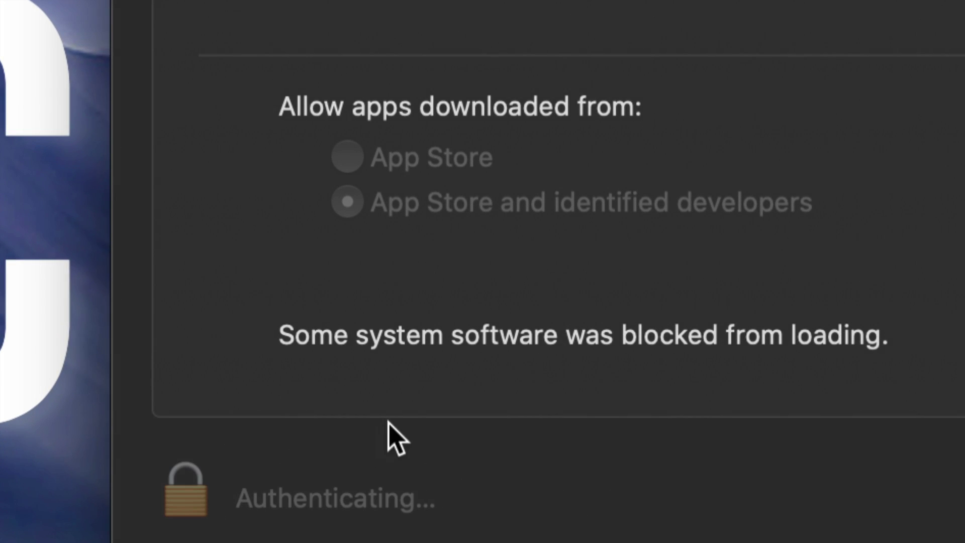
click(683, 197)
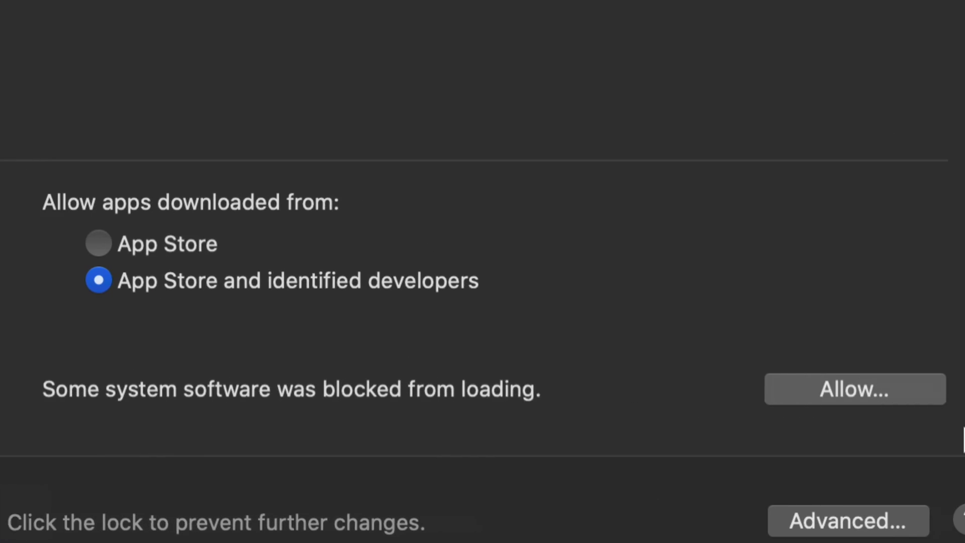
click(694, 388)
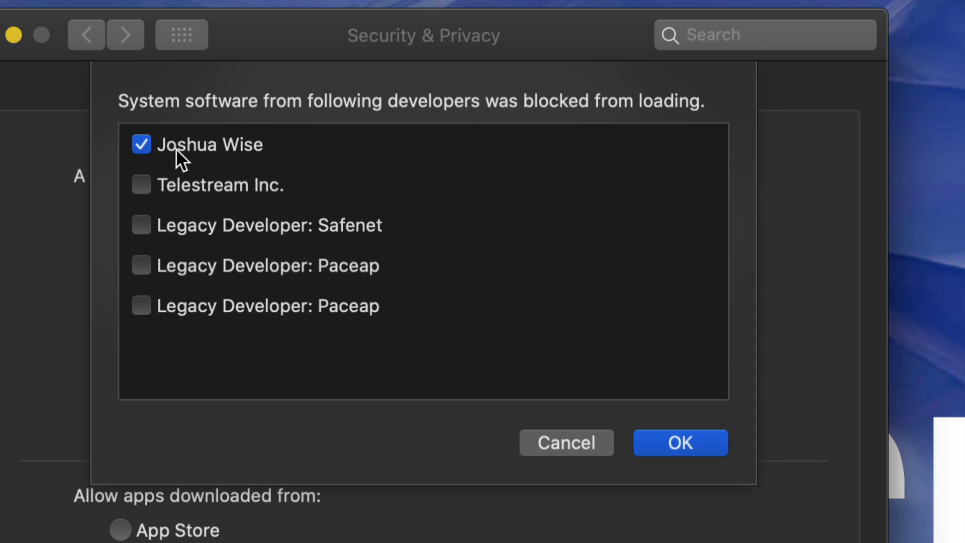
click(676, 443)
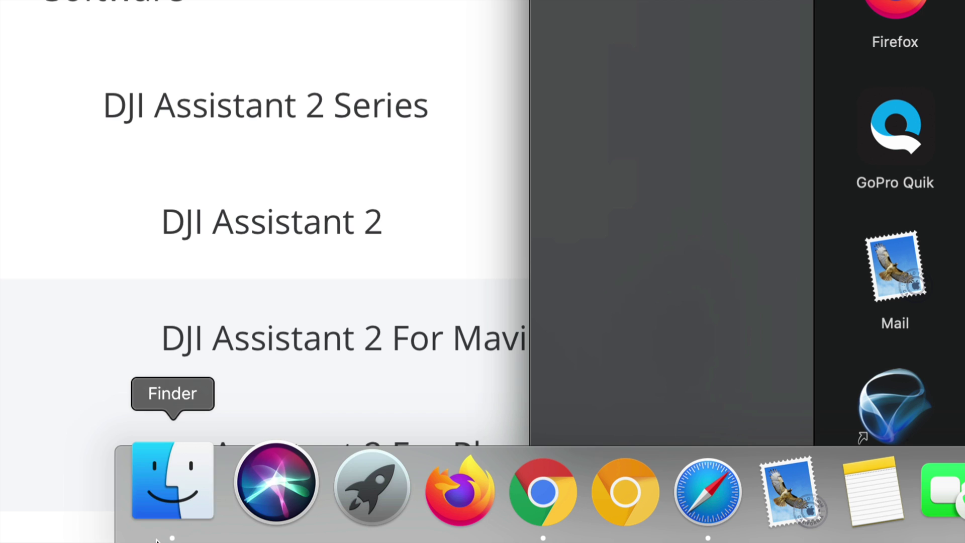
Launch DJI Assistant 2 For Mavic from Applications and allow incoming connections for DJIServiceCore and DJI Assistant 2
click(158, 497)
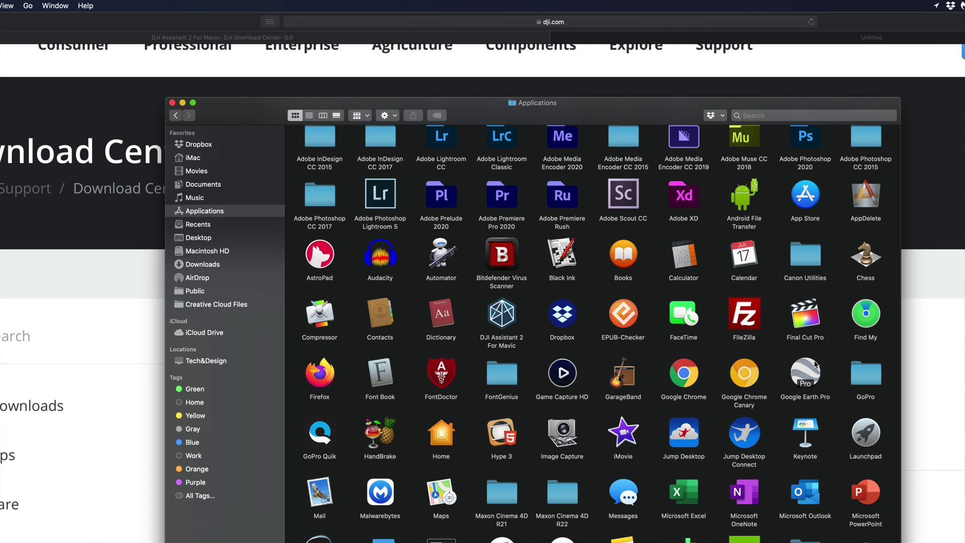
scroll(653, 302, down, 3)
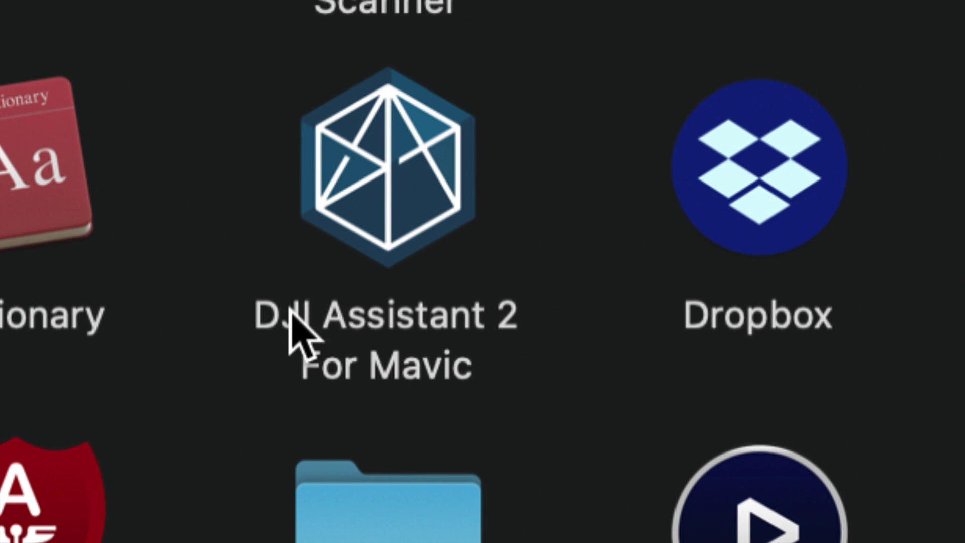
click(393, 207)
double_click(393, 207)
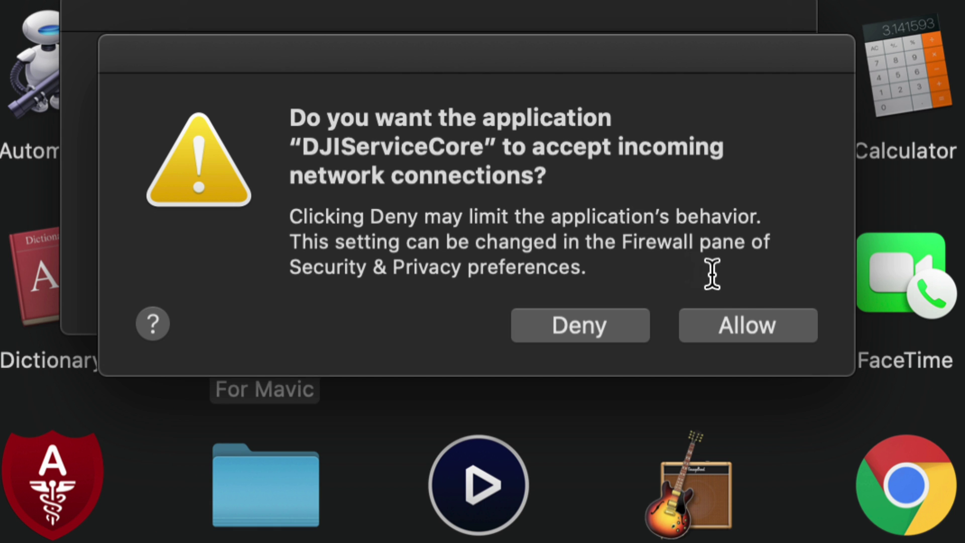
click(761, 326)
click(722, 293)
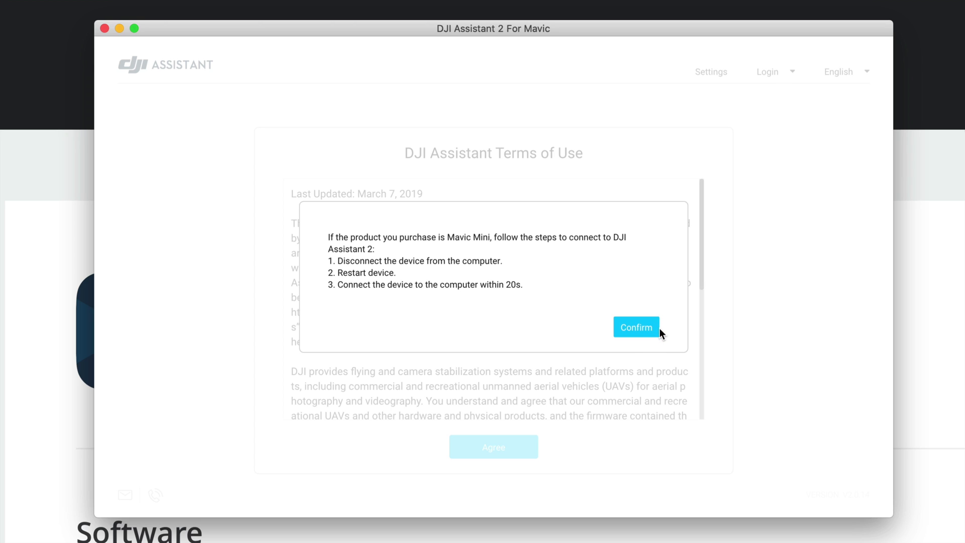
Dismiss the Mavic Mini instructions and agree to the Terms of Use and Privacy Policy
click(635, 328)
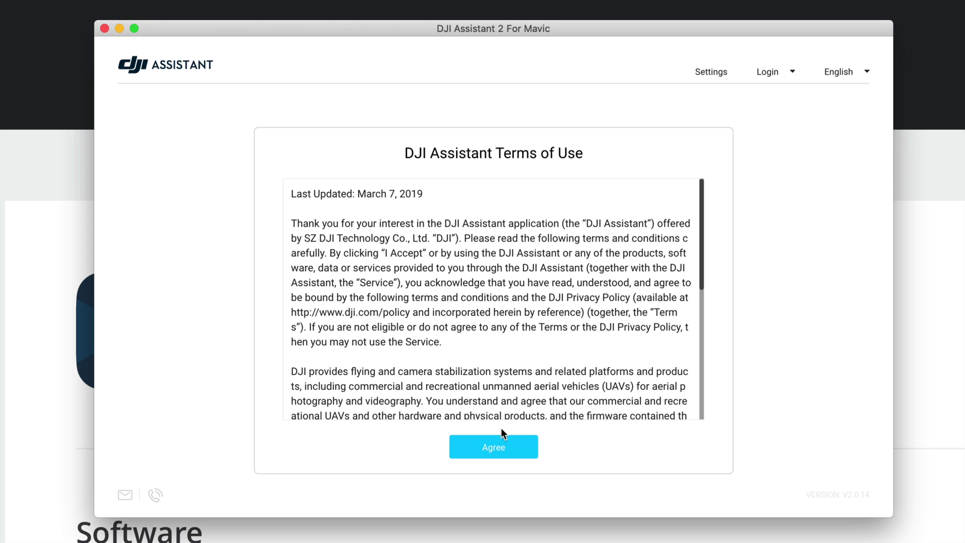
click(496, 449)
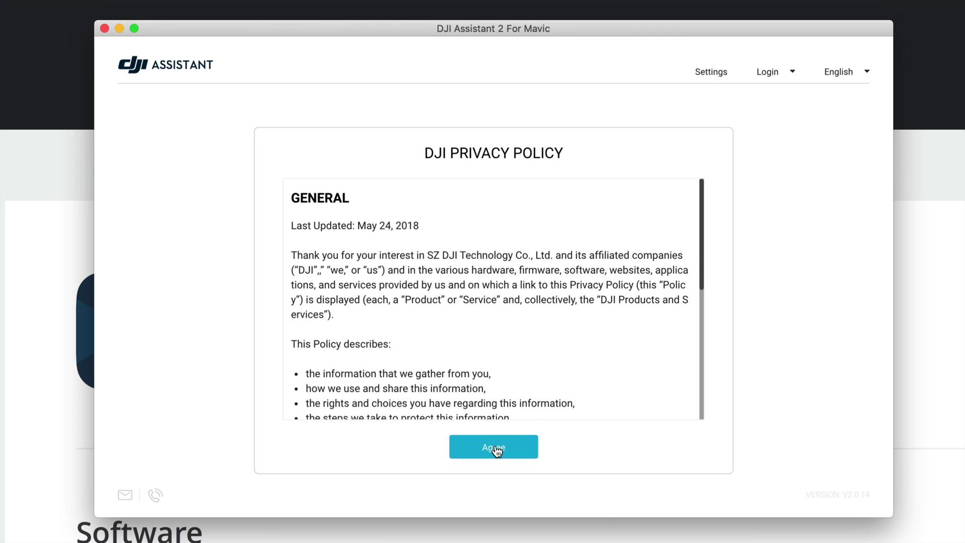
click(496, 449)
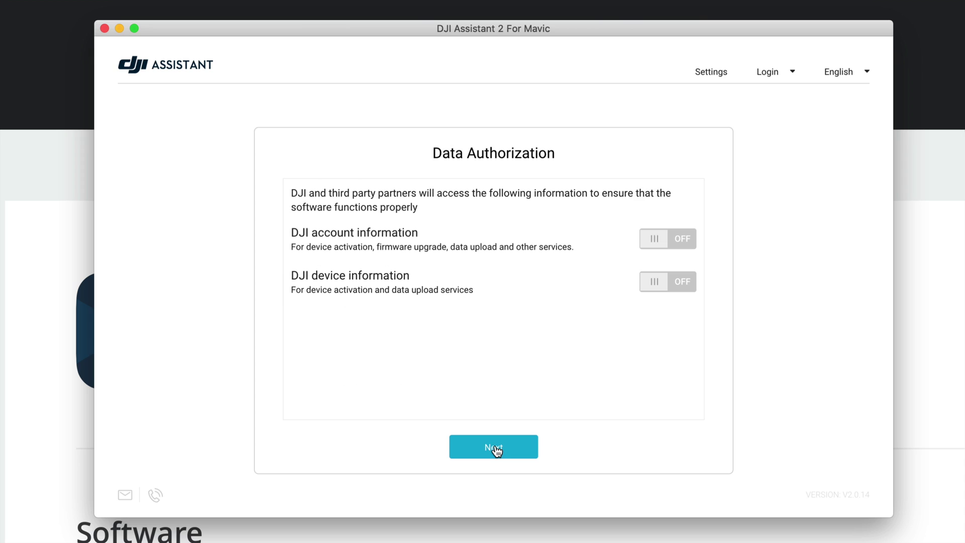
Authorize sharing of both DJI account and device information, then continue
click(668, 245)
click(679, 280)
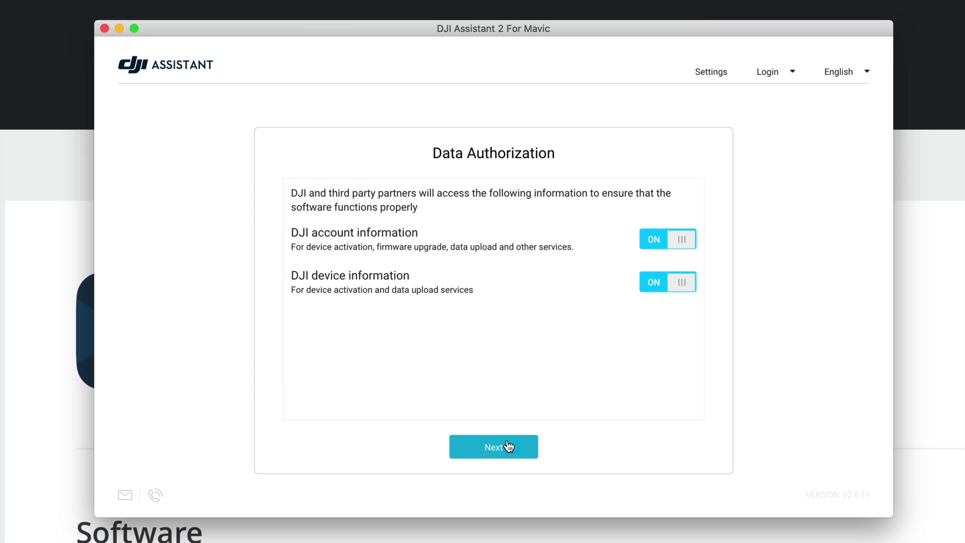
click(503, 449)
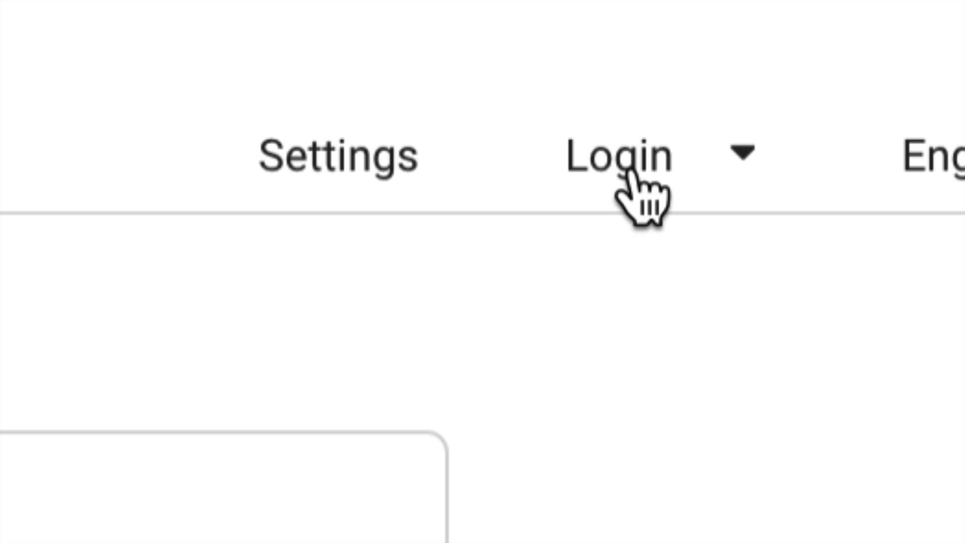
Close the DJI sign-in form without logging in and join the Product Improvement Program
click(628, 172)
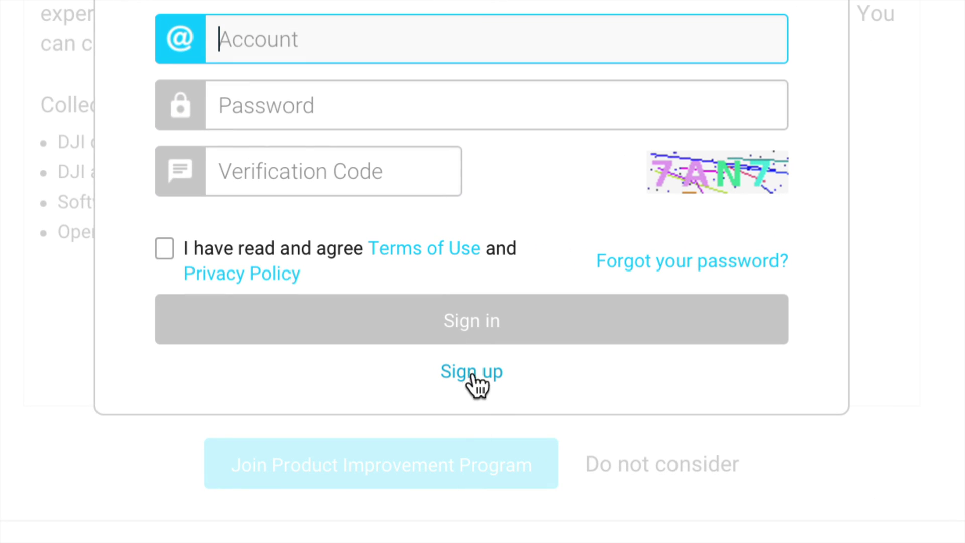
click(470, 375)
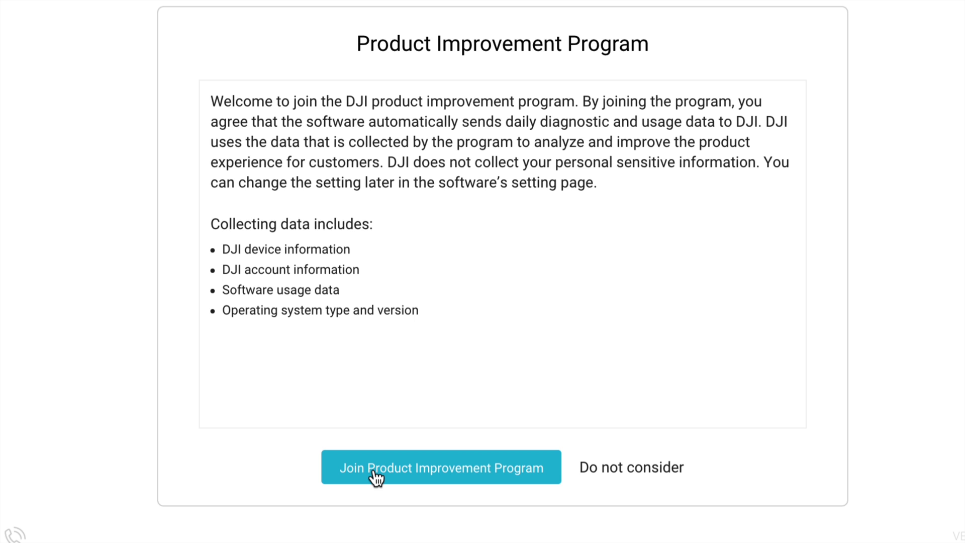
click(373, 473)
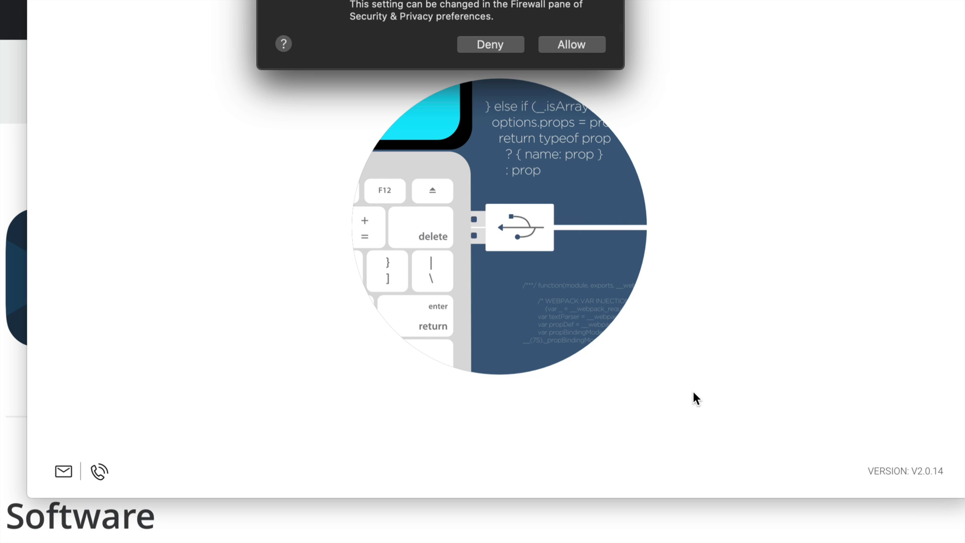
Allow incoming connections for the app and open the connected Mavic Air2's firmware list
click(571, 163)
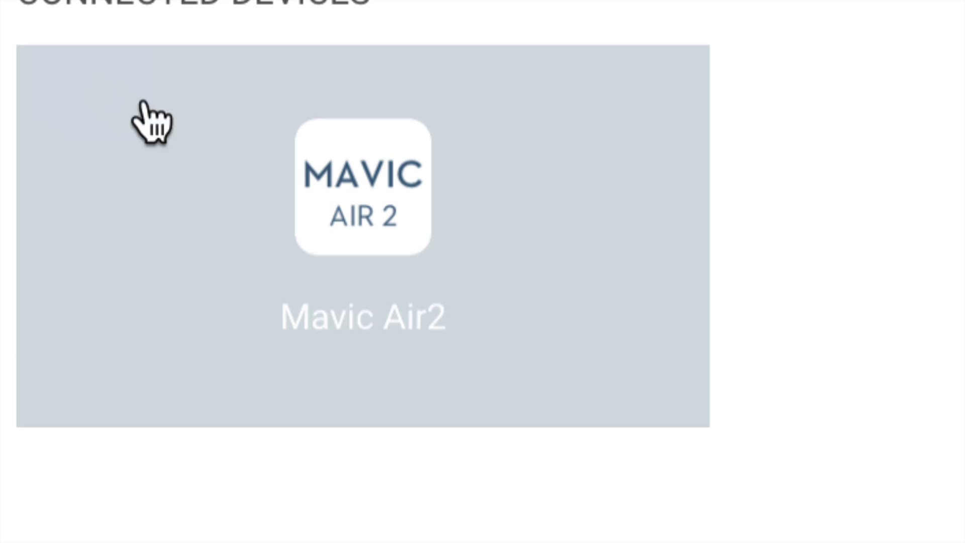
click(417, 206)
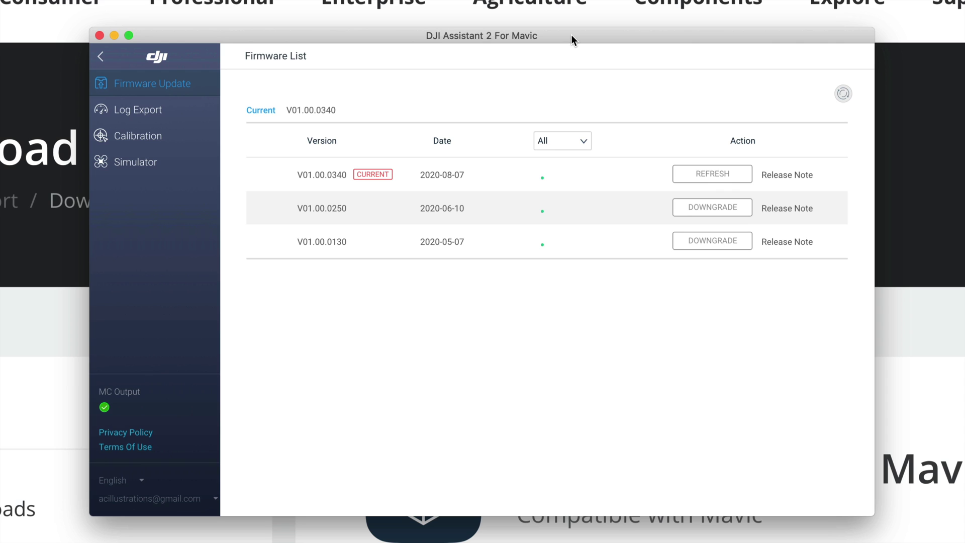
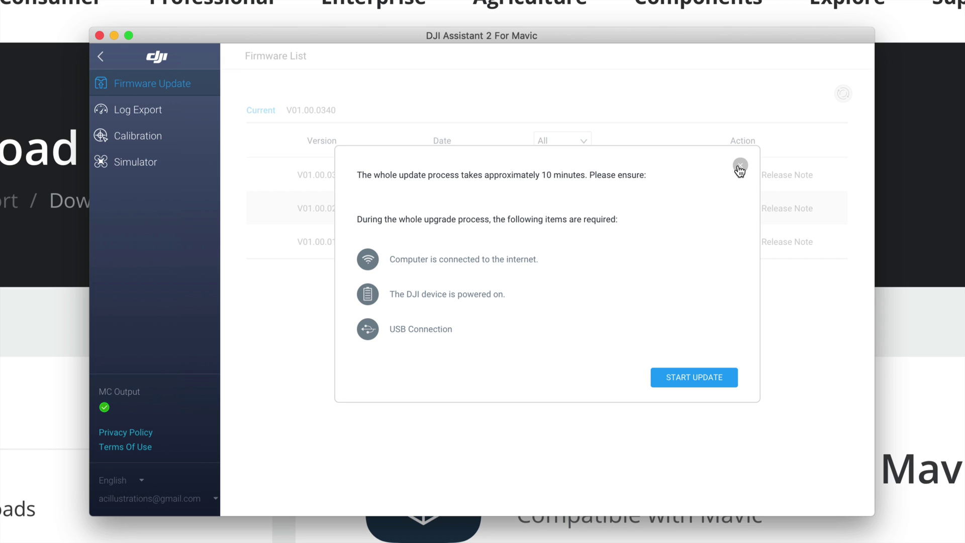
Close the DJI Assistant firmware update notice and move its window up and to the left
click(740, 167)
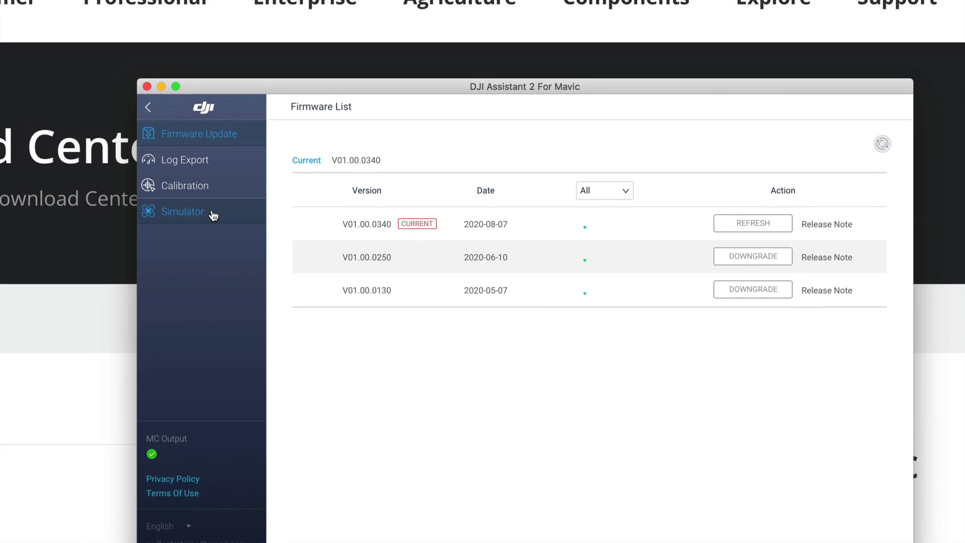
drag(444, 92, 409, 64)
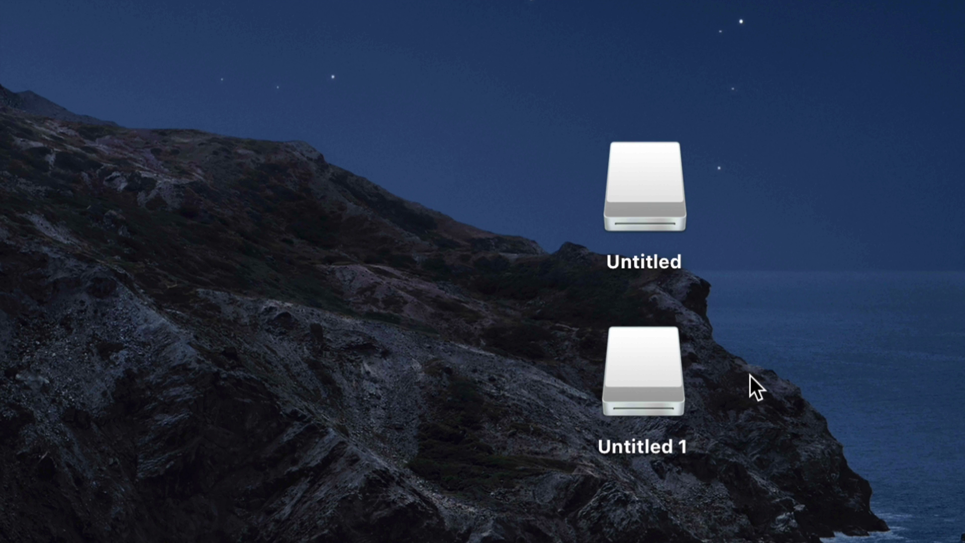
Arrange the Untitled and Untitled 1 drive icons side by side on the desktop
drag(655, 390, 780, 185)
drag(912, 157, 485, 173)
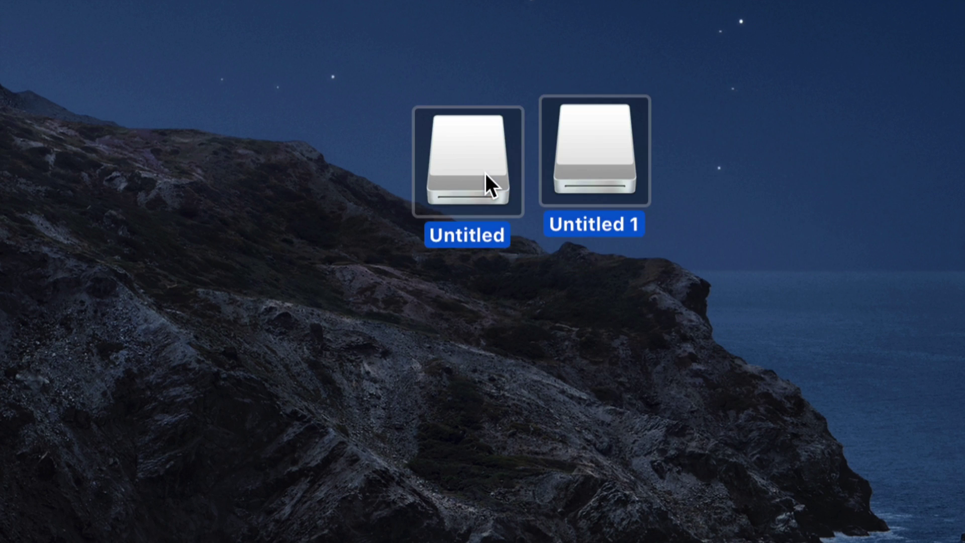
click(695, 500)
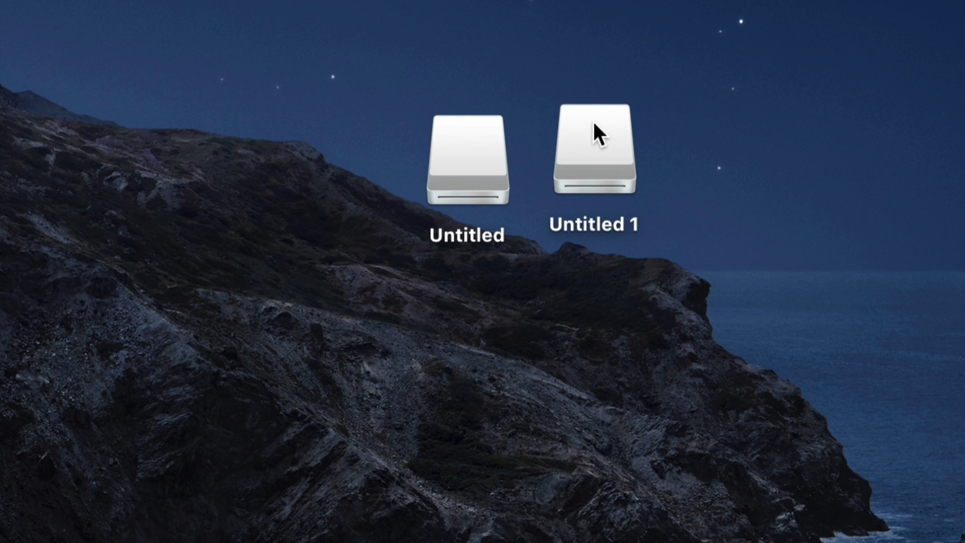
drag(594, 124, 623, 151)
drag(504, 155, 513, 179)
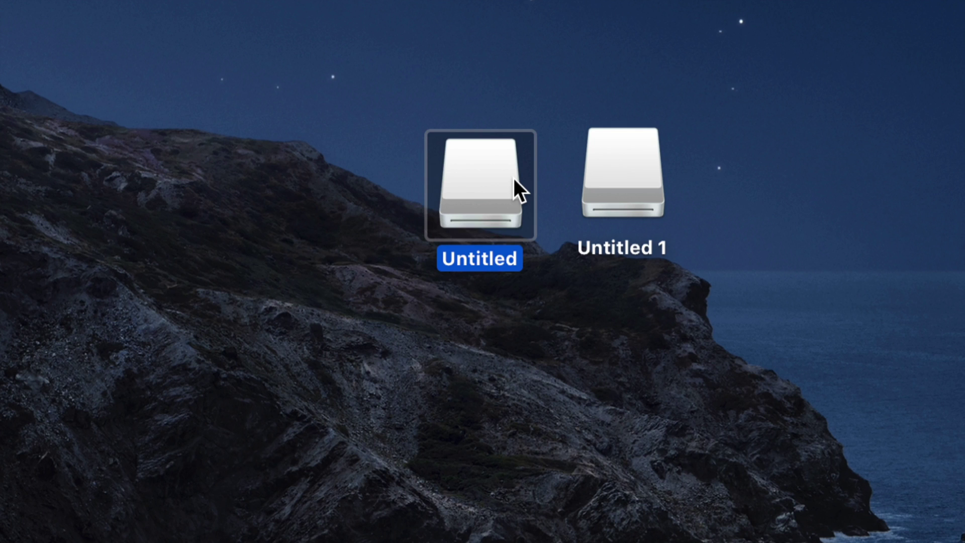
Open the Untitled card's DCIM > 100MEDIA folder
double_click(470, 188)
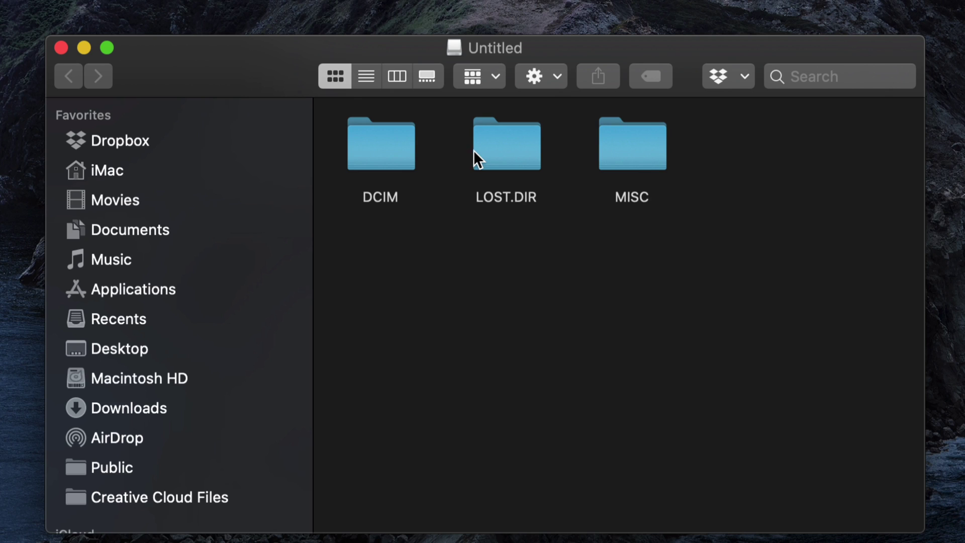
double_click(387, 148)
double_click(387, 147)
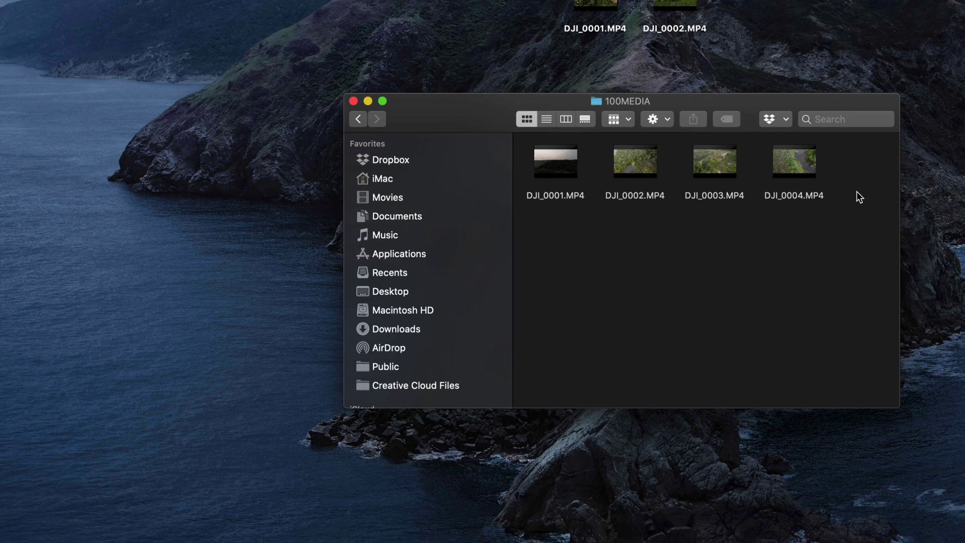
Copy DJI_0001–DJI_0004.MP4 to the desktop, choosing Keep Both for DJI_0001 and DJI_0002
drag(815, 238, 62, 223)
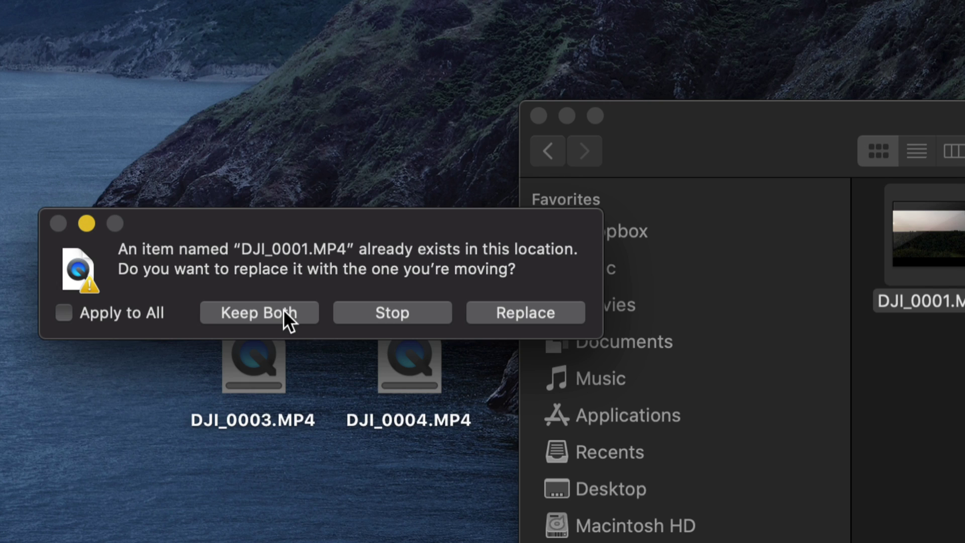
click(238, 316)
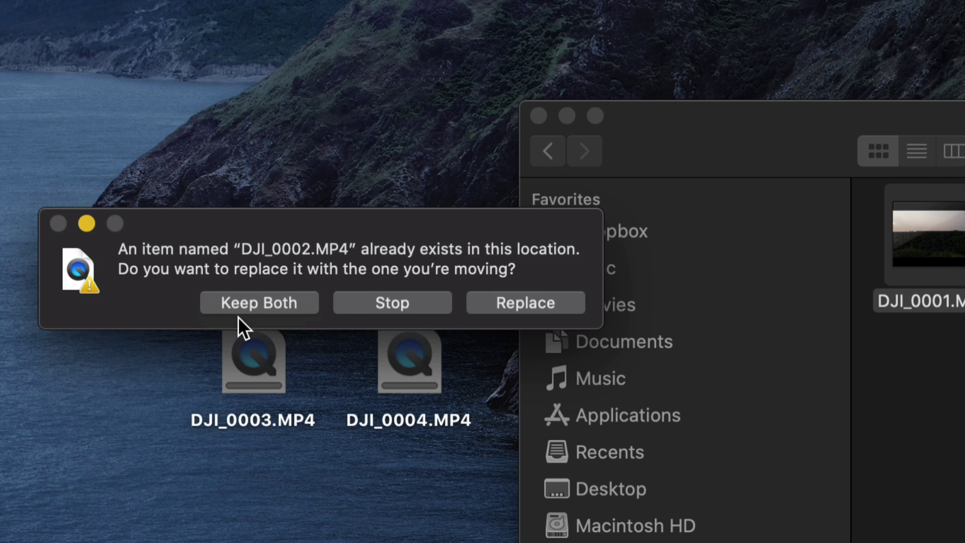
click(249, 304)
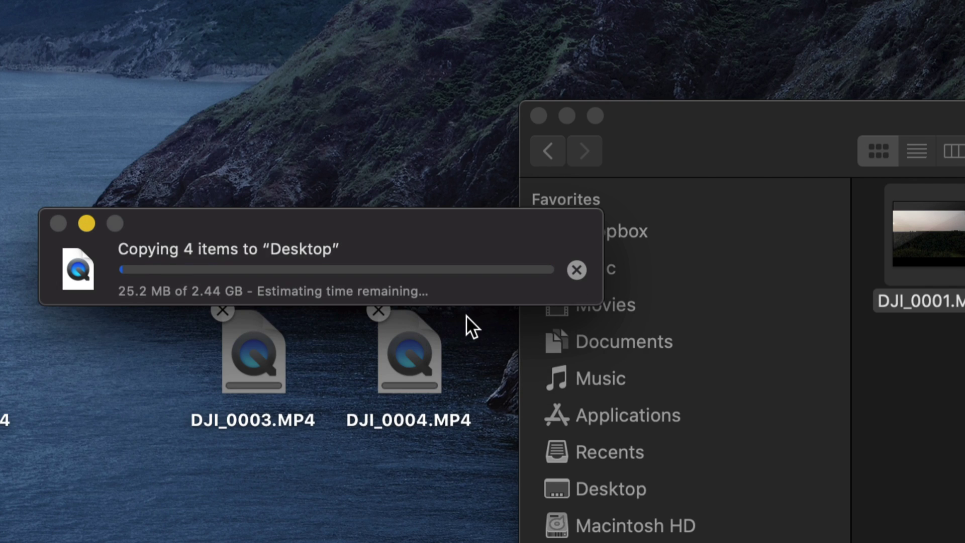
drag(322, 224, 406, 220)
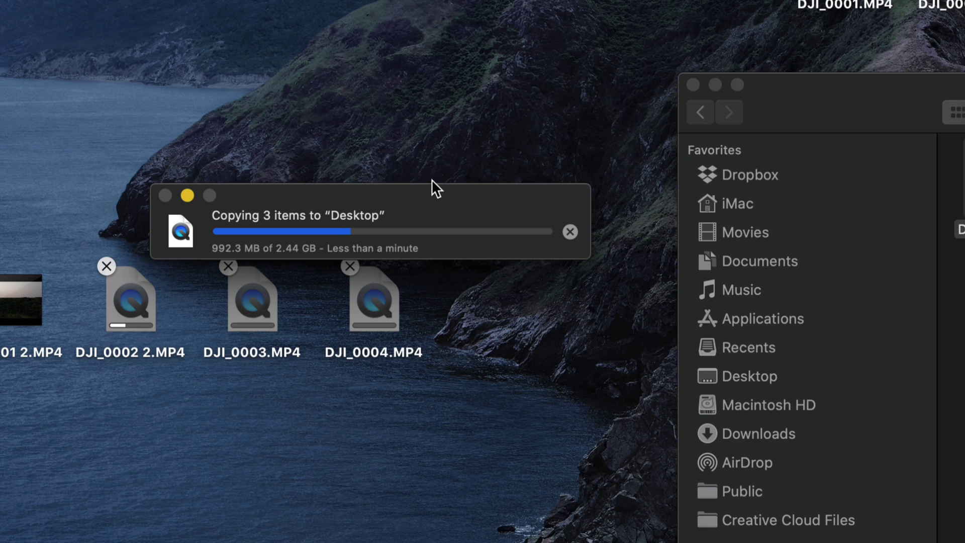
click(804, 98)
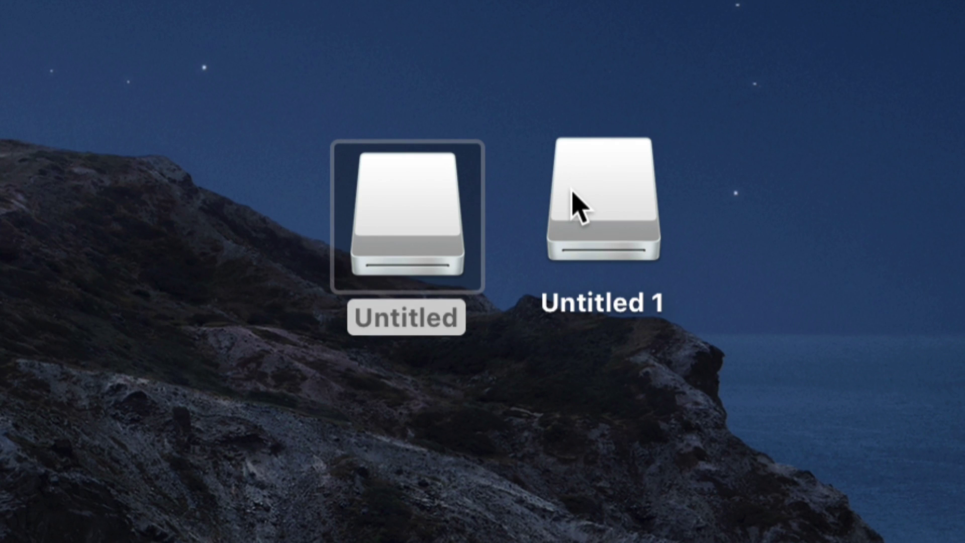
drag(571, 192, 609, 191)
Open the Untitled 1 card's DCIM > 100MEDIA folder and scroll through its clips
double_click(611, 205)
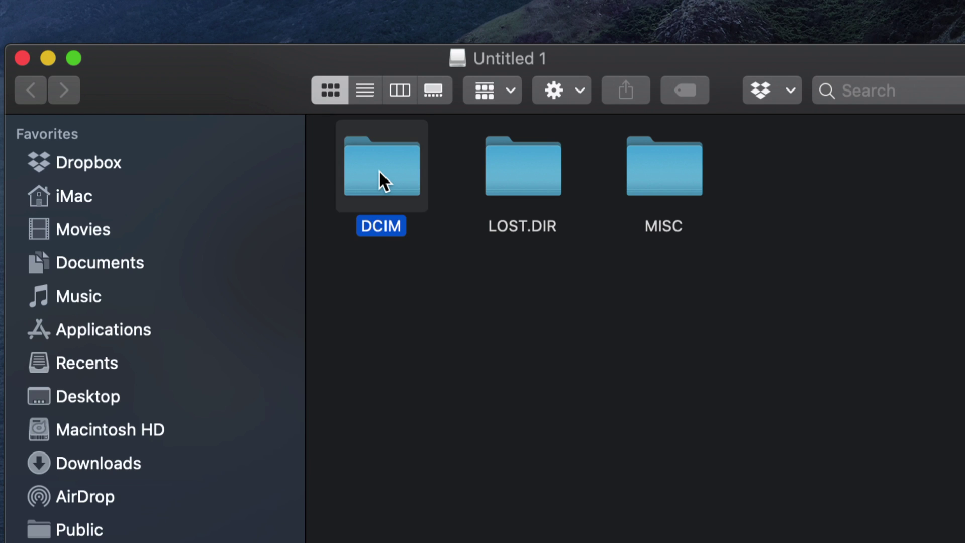
double_click(378, 170)
double_click(378, 170)
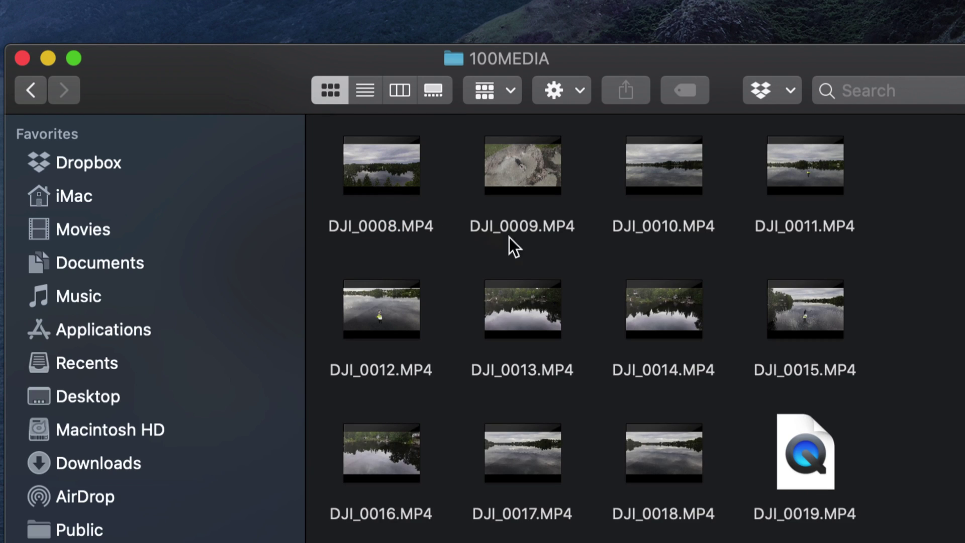
scroll(571, 318, down, 4)
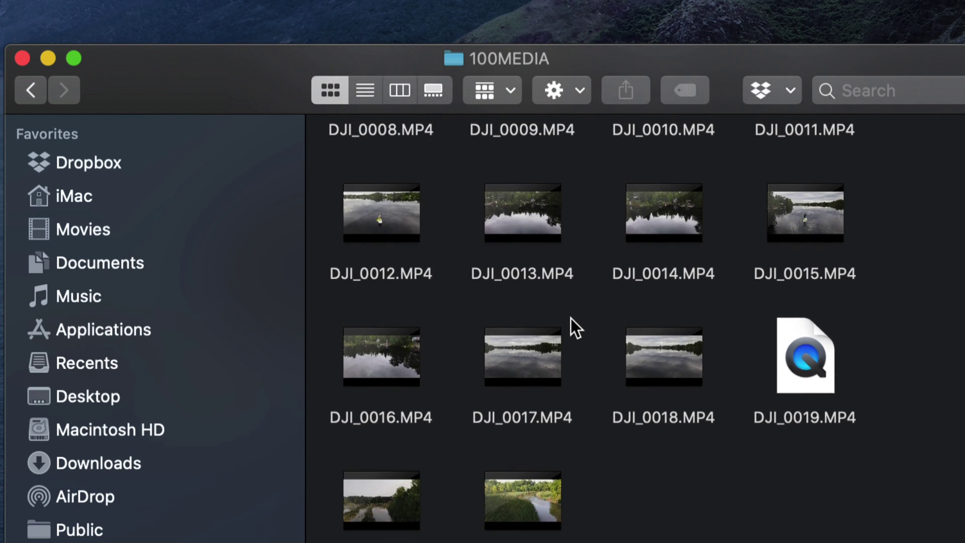
scroll(571, 318, up, 4)
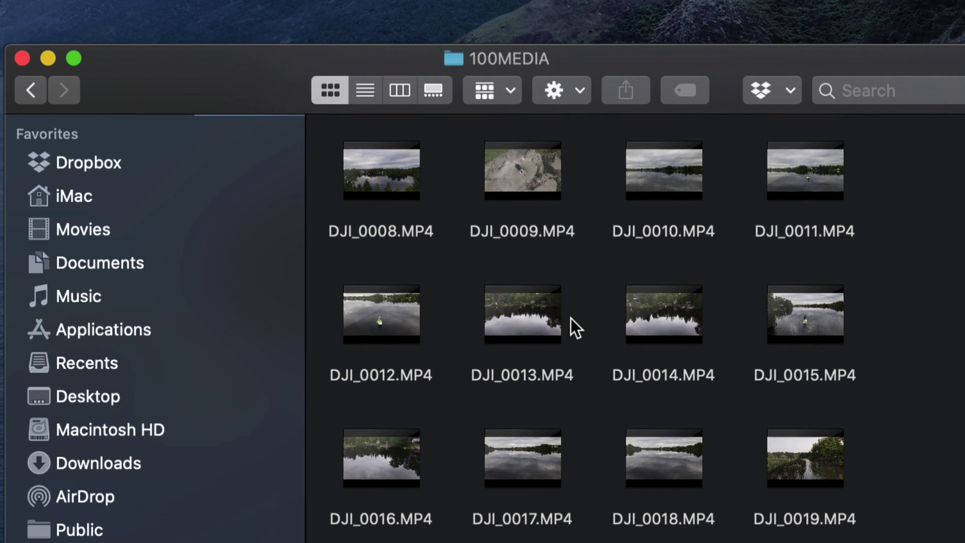
scroll(572, 318, down, 4)
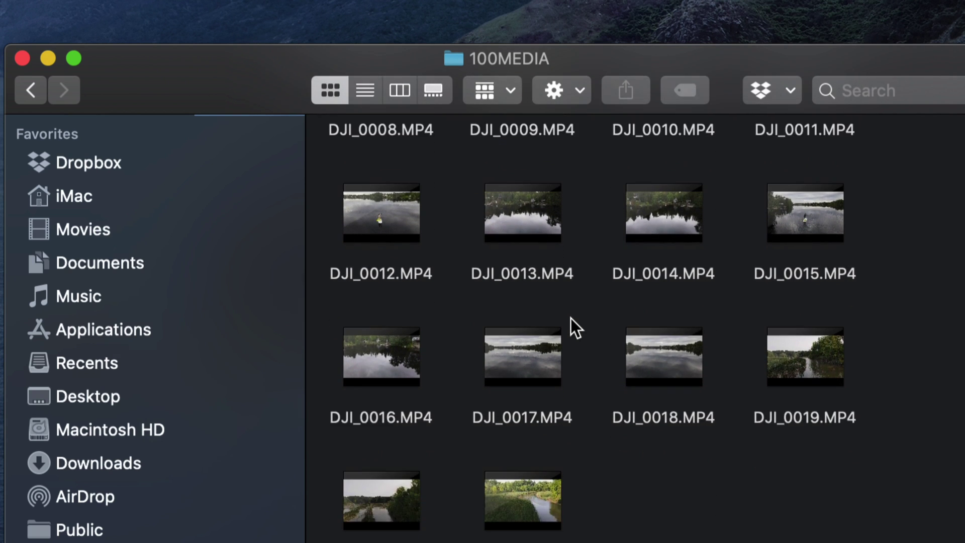
scroll(572, 318, up, 4)
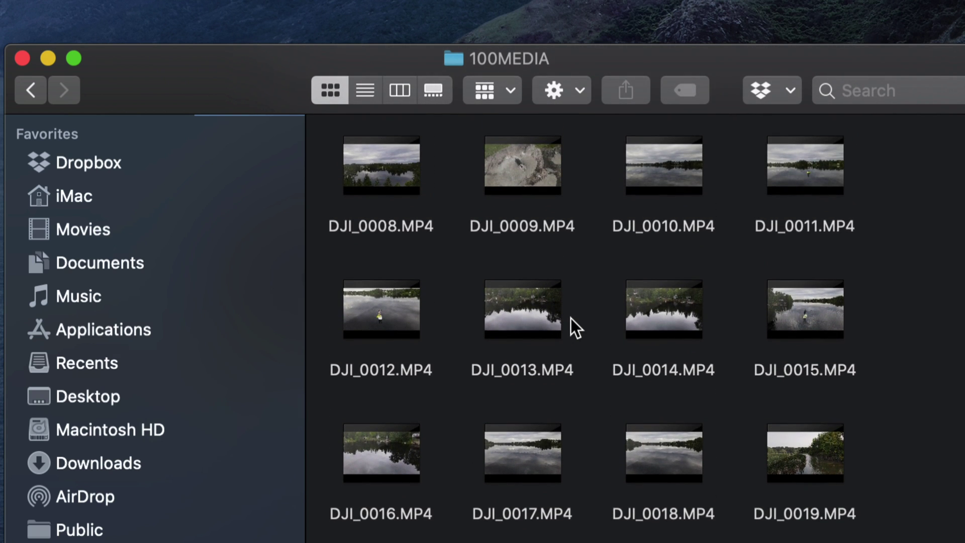
scroll(572, 318, down, 4)
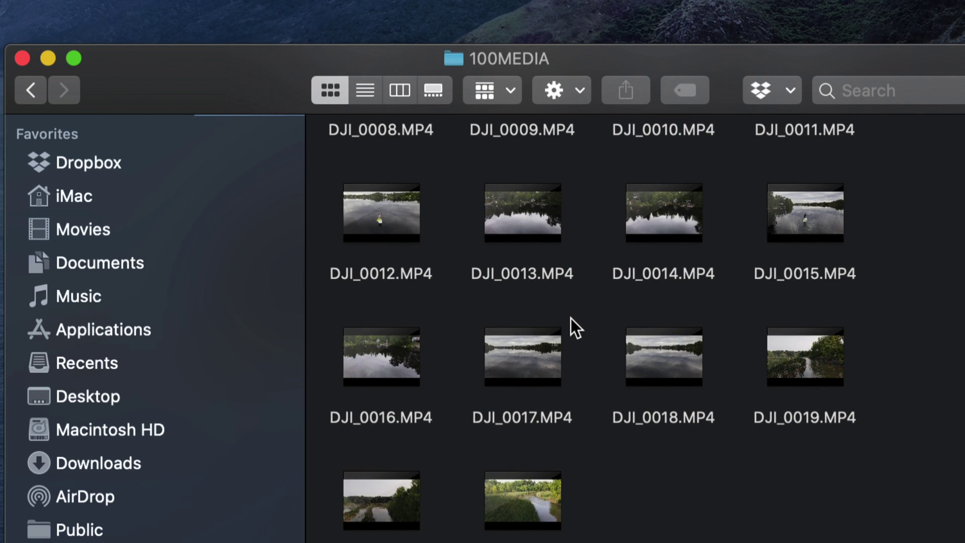
Select only clips DJI_0019, DJI_0020 and DJI_0021.MP4 in the folder
mouse_move(636, 342)
drag(855, 466, 391, 183)
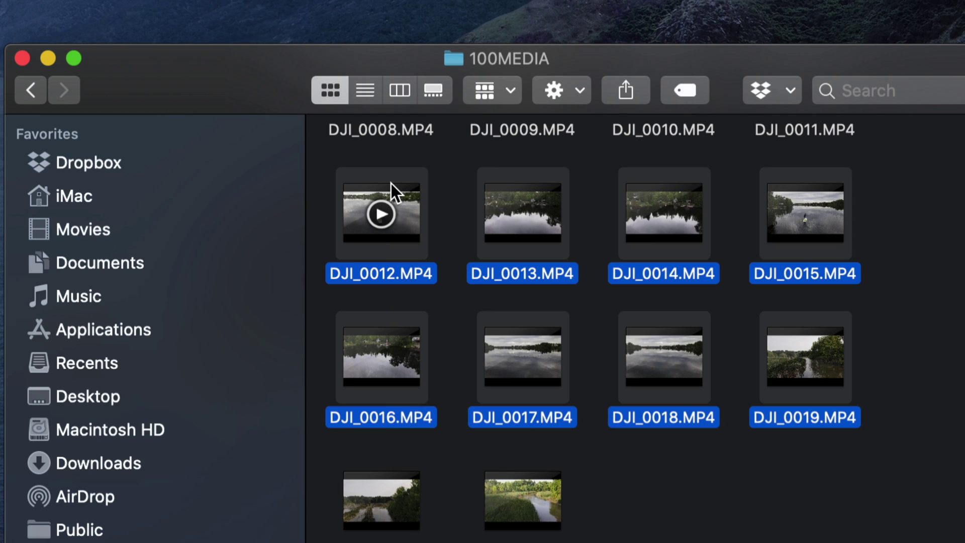
click(634, 448)
key(super+a)
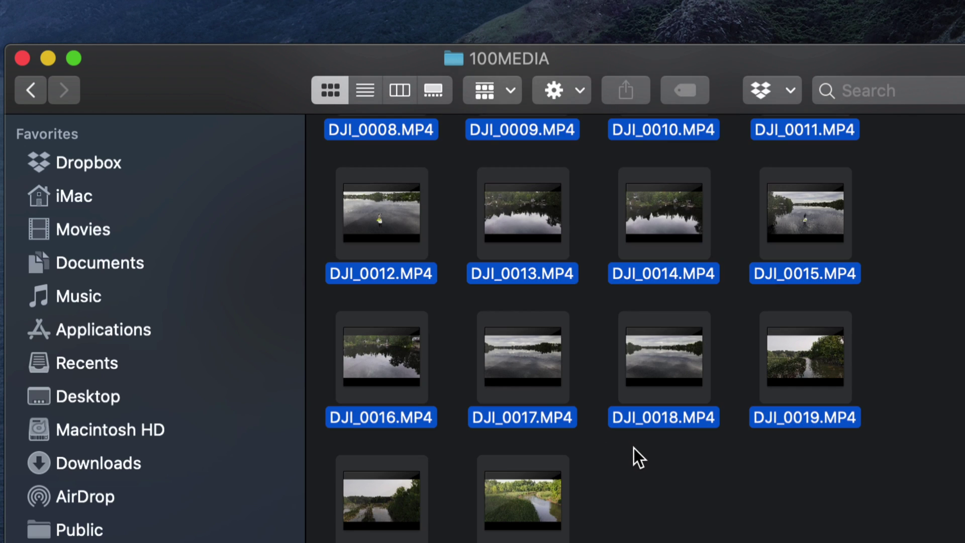
click(647, 466)
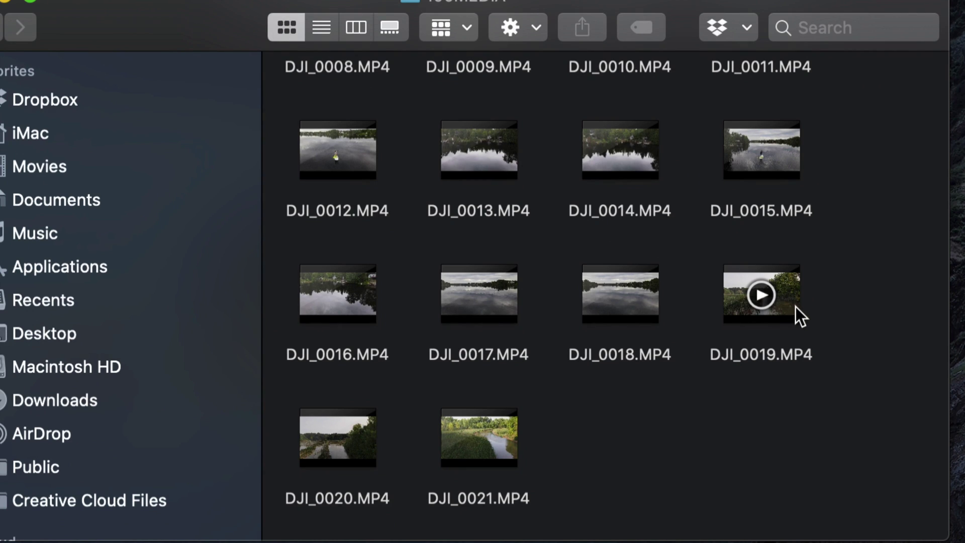
click(797, 310)
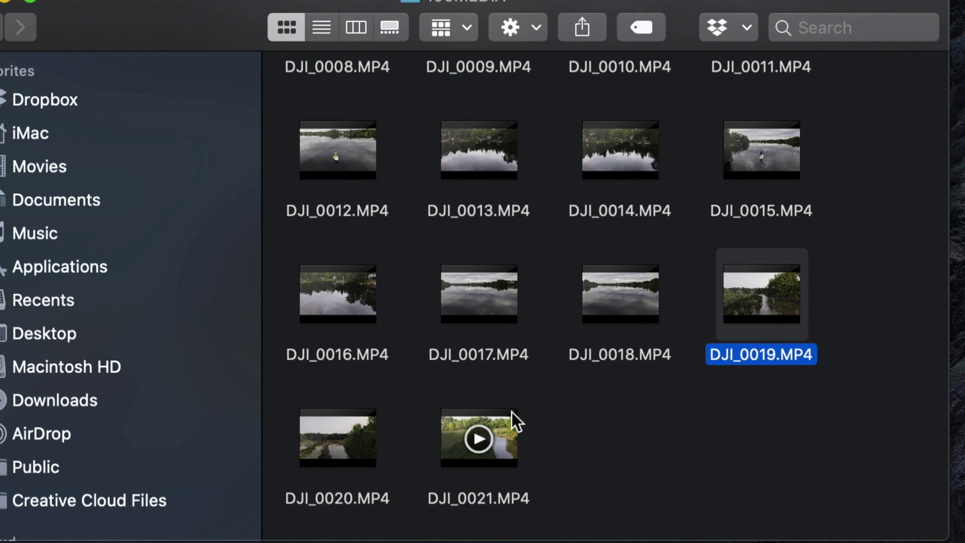
super+click(366, 459)
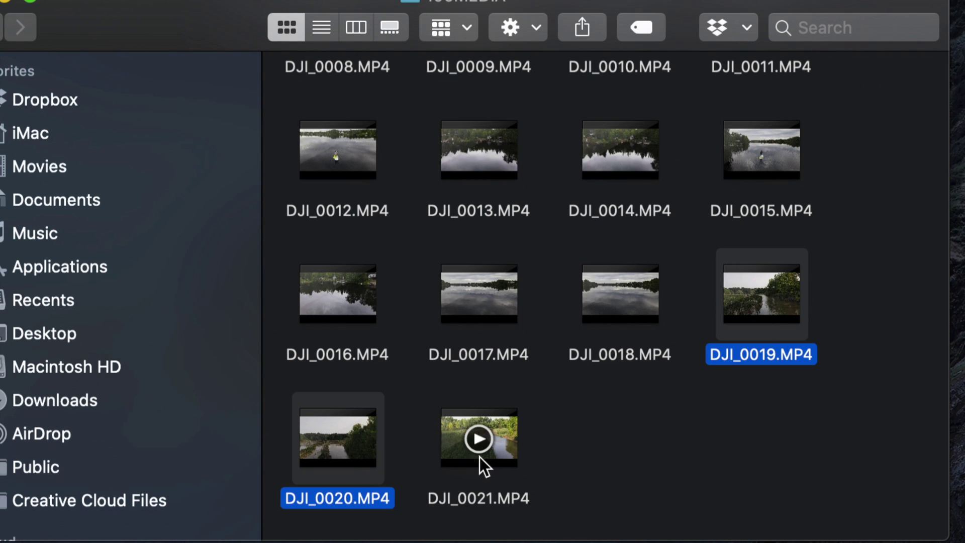
super+click(506, 456)
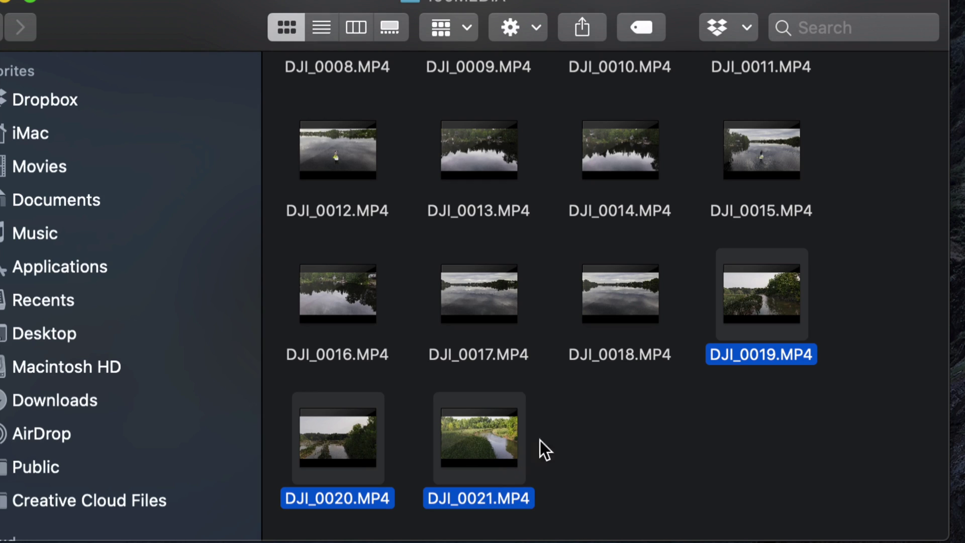
mouse_move(735, 321)
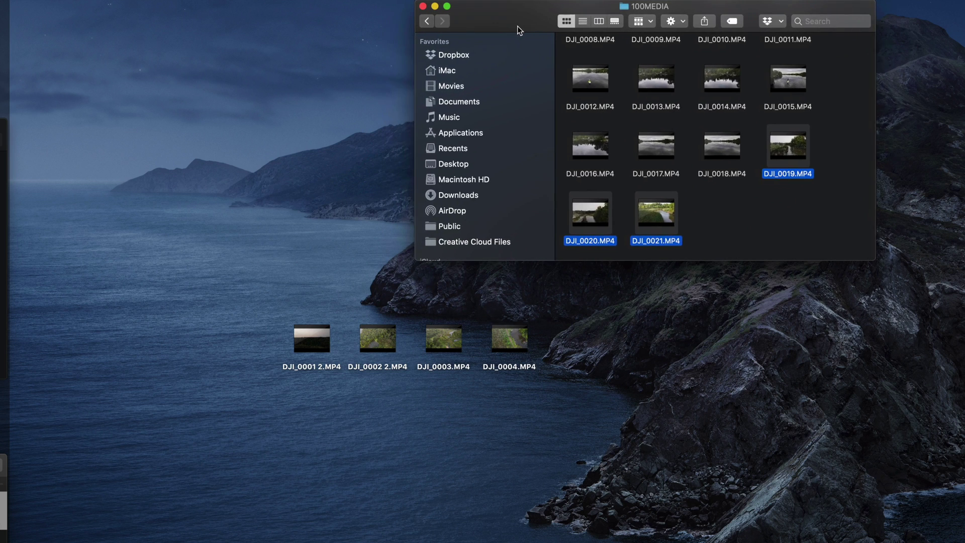
Drag DJI_0019–DJI_0021.MP4 onto the desktop, then shift the 100MEDIA window right
drag(517, 26, 534, 25)
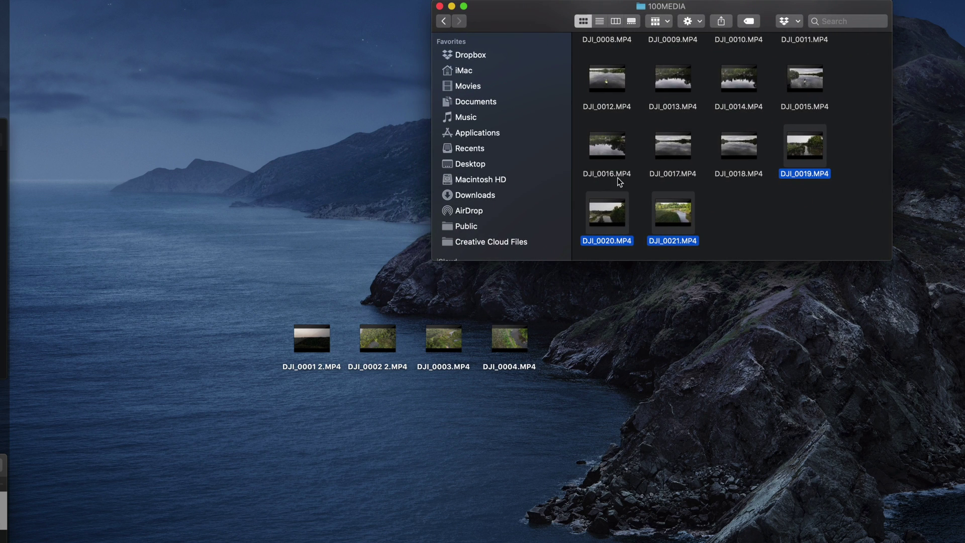
drag(614, 219, 310, 465)
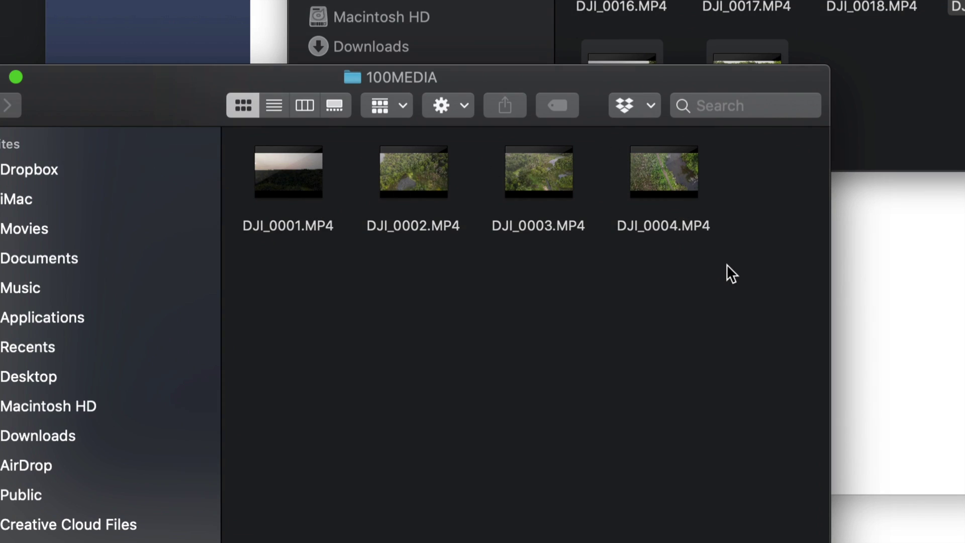
drag(591, 91, 635, 89)
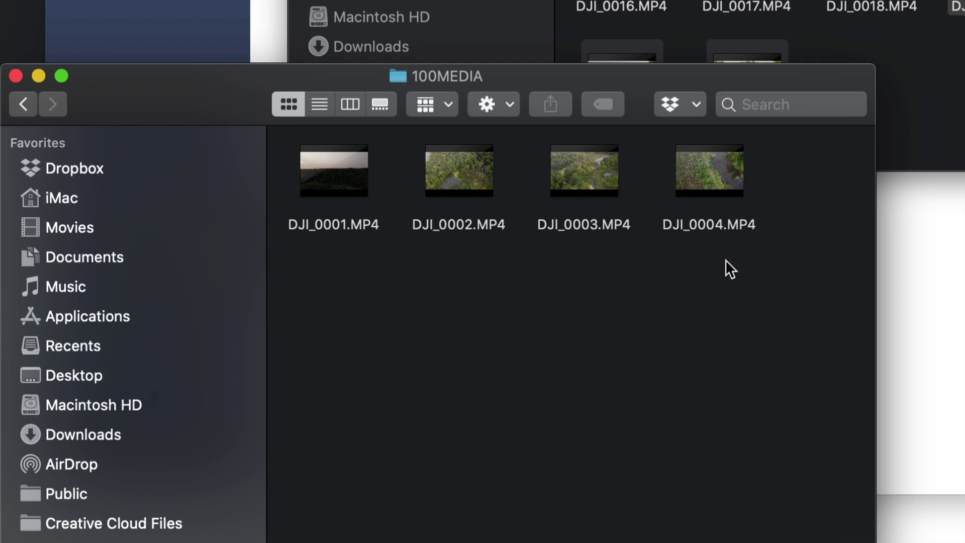
Select DJI_0001–DJI_0004.MP4 on the first card and move them to the Trash with Cmd+Delete
drag(725, 260, 331, 154)
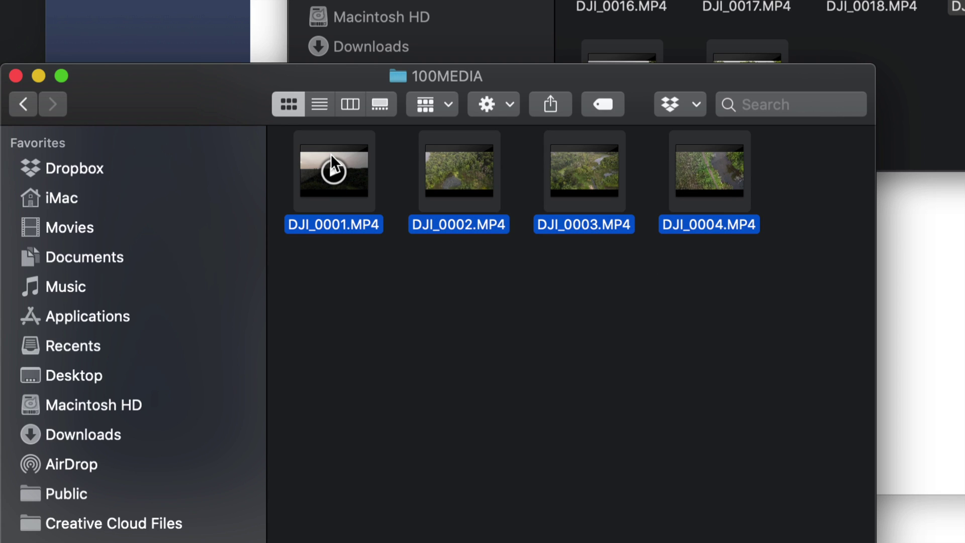
key(super+BackSpace)
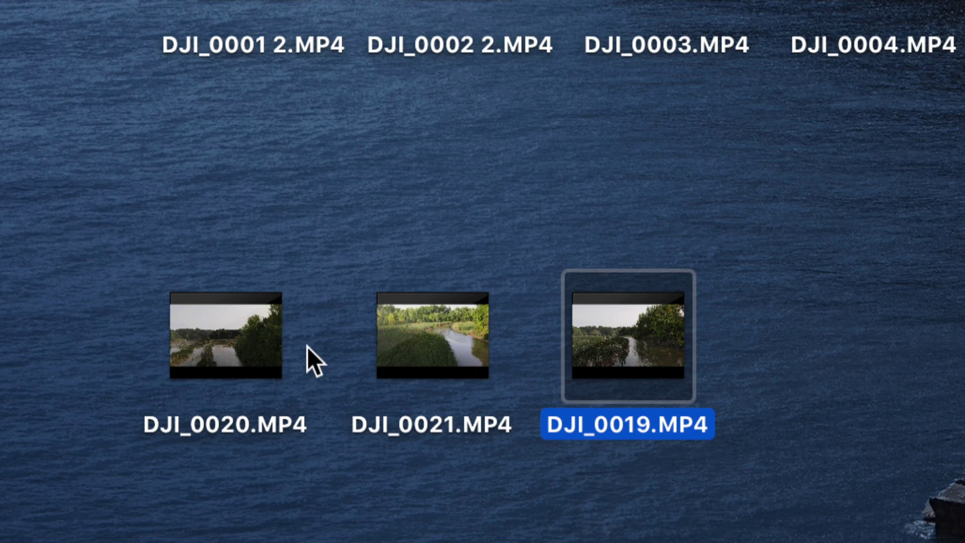
Select all 14 clips in the second card's 100MEDIA folder and move them to the Trash
click(243, 356)
click(407, 364)
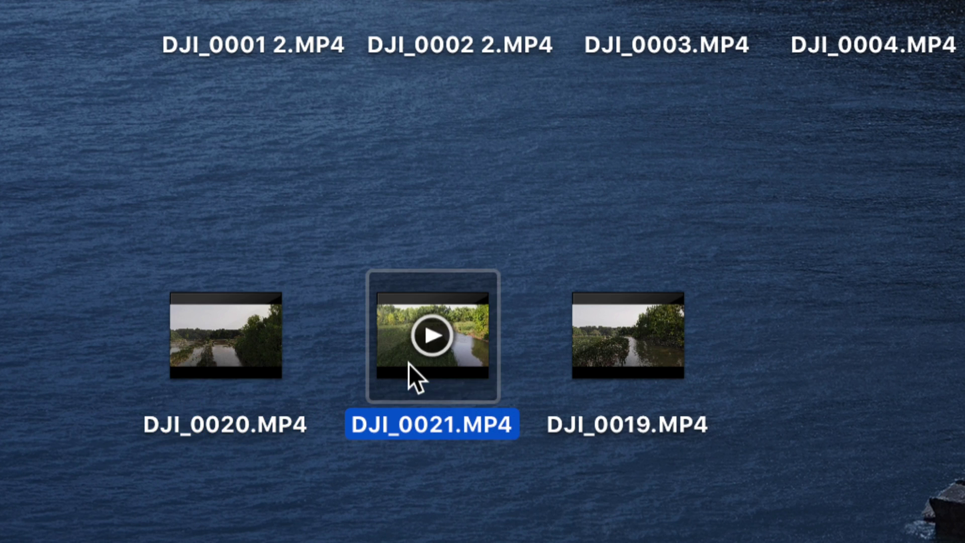
click(581, 356)
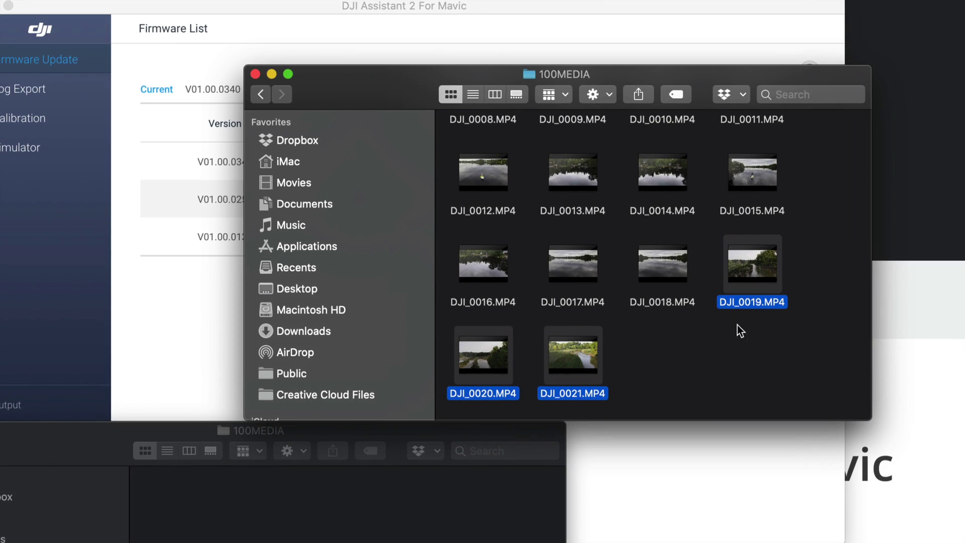
click(753, 348)
scroll(752, 348, up, 2)
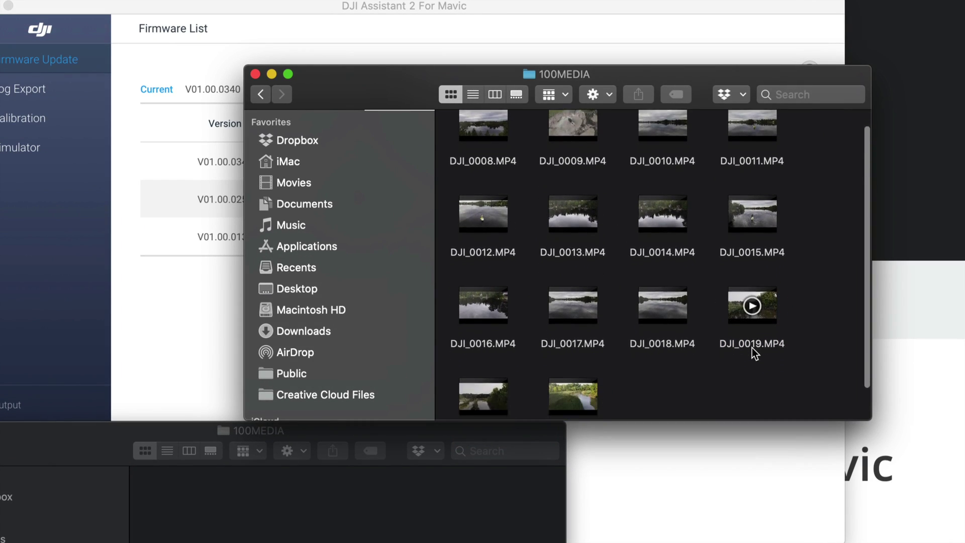
key(super+a)
scroll(753, 348, down, 2)
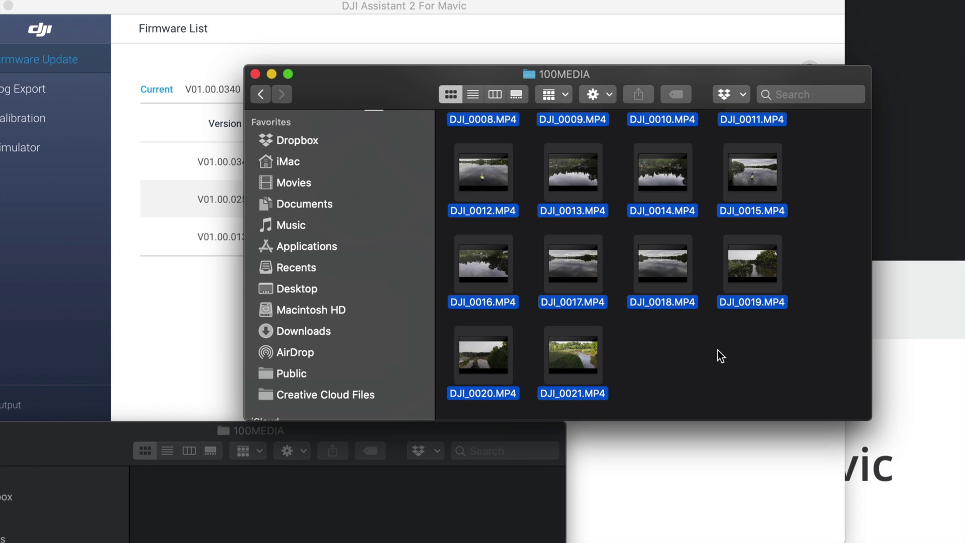
right_click(648, 270)
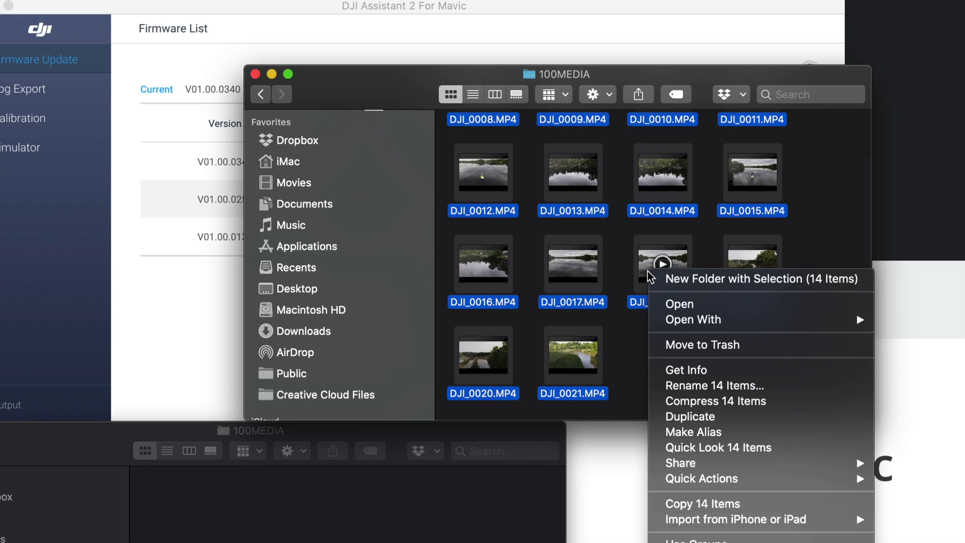
click(726, 346)
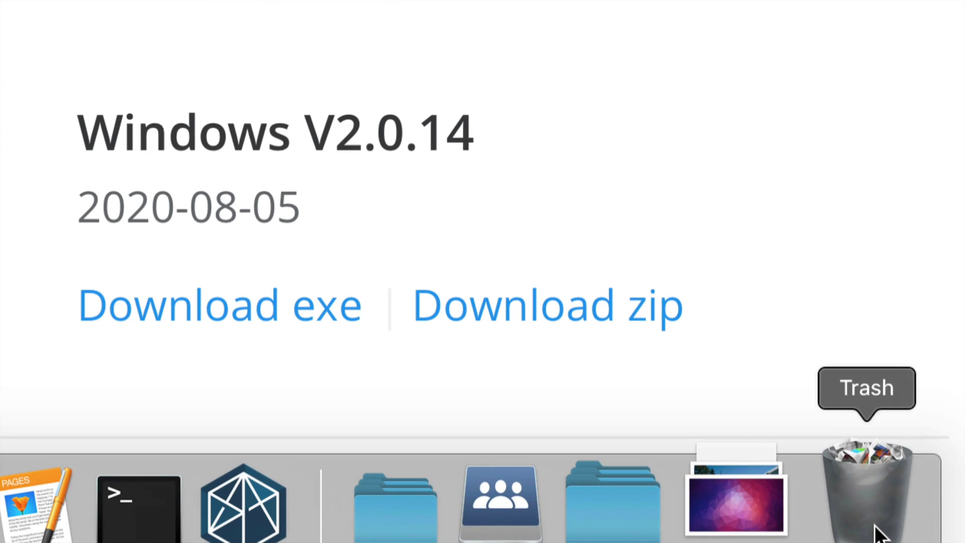
Empty the Trash from the Dock
click(875, 532)
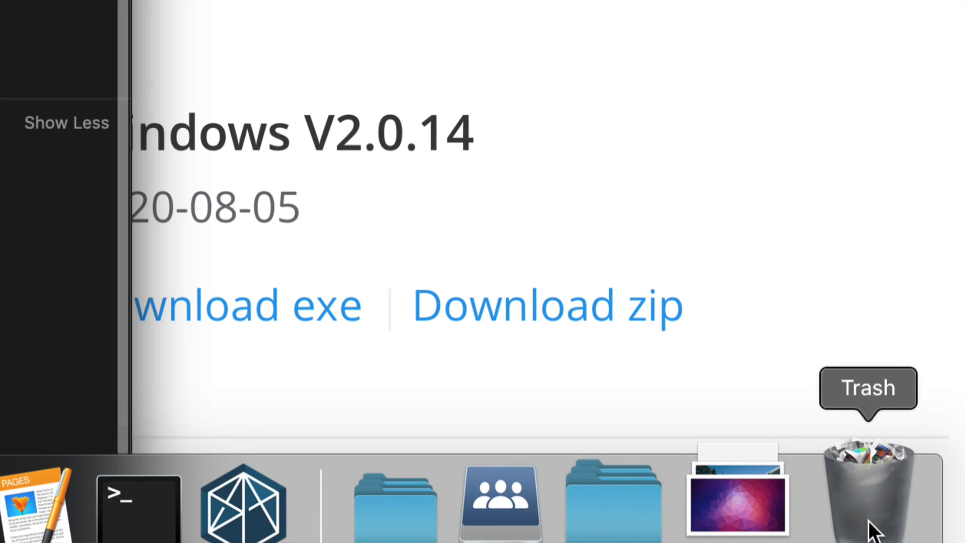
right_click(870, 523)
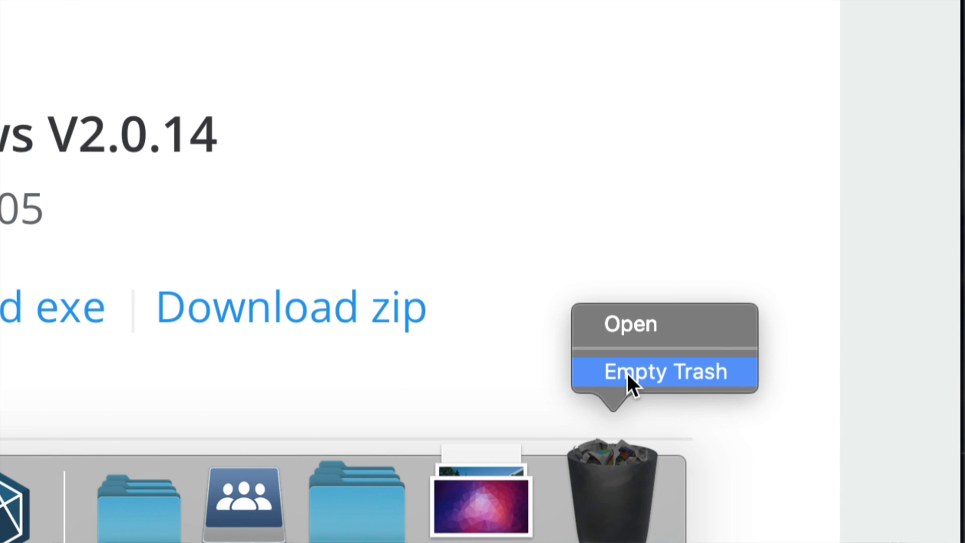
click(627, 373)
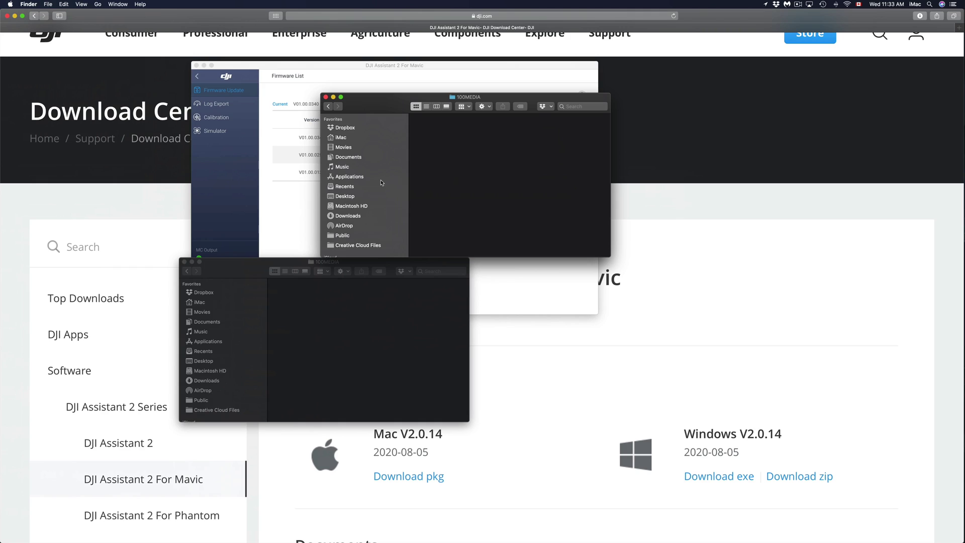
Close the empty 100MEDIA window and minimise the card's Finder window
click(329, 106)
click(330, 107)
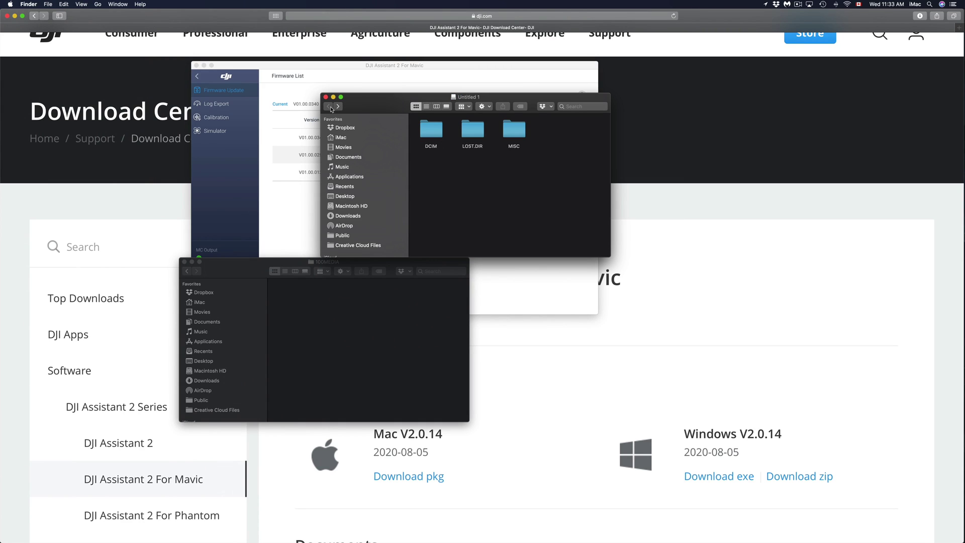
click(185, 262)
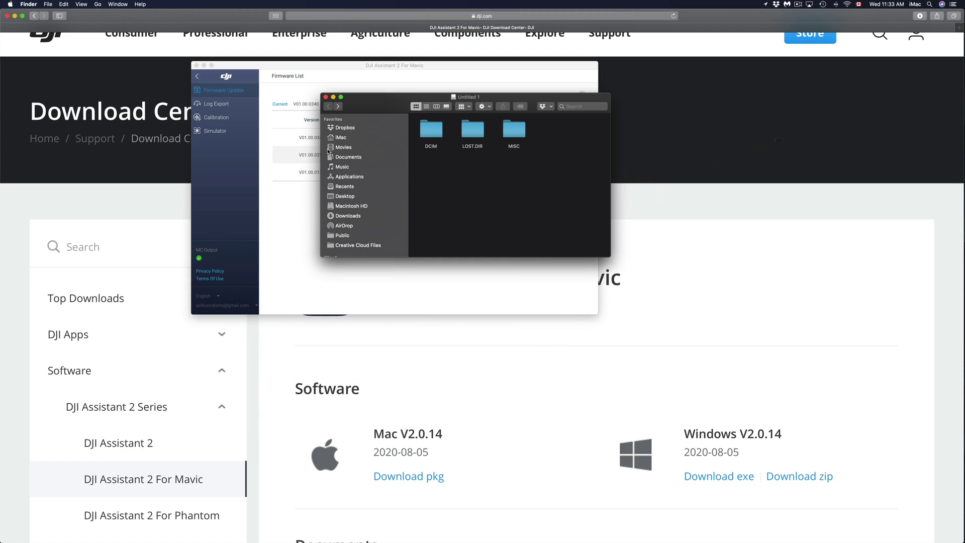
click(333, 97)
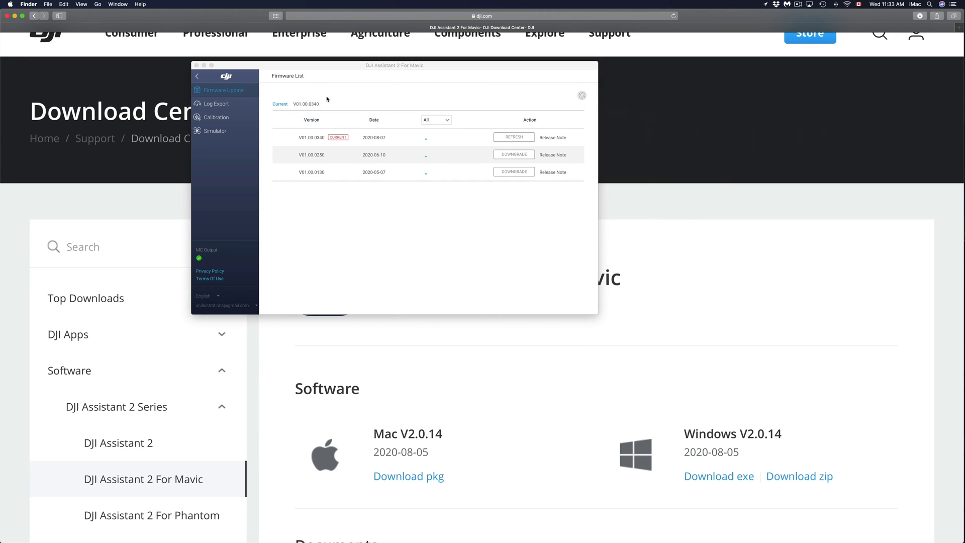
In DJI Assistant, browse the Simulator, Calibration and Log Export pages
click(312, 68)
drag(312, 68, 275, 92)
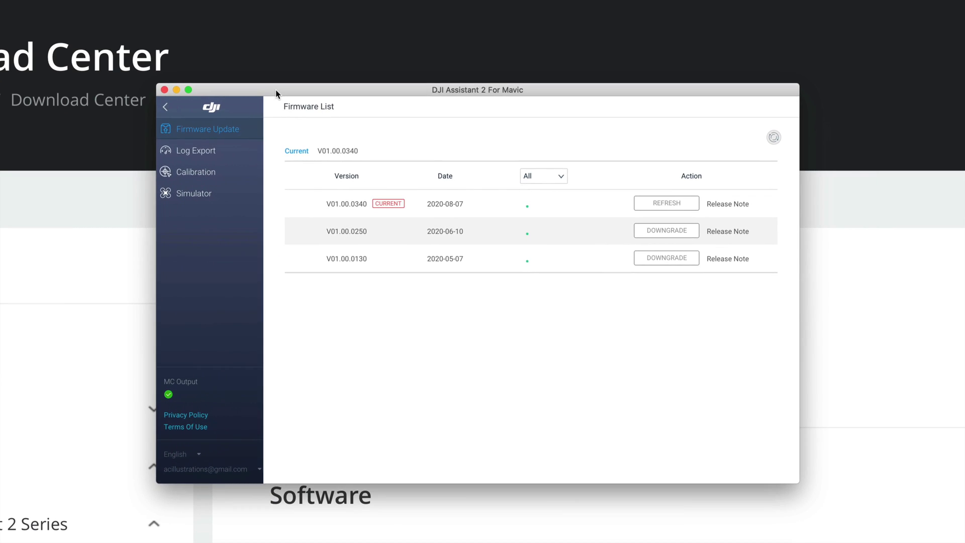
click(204, 197)
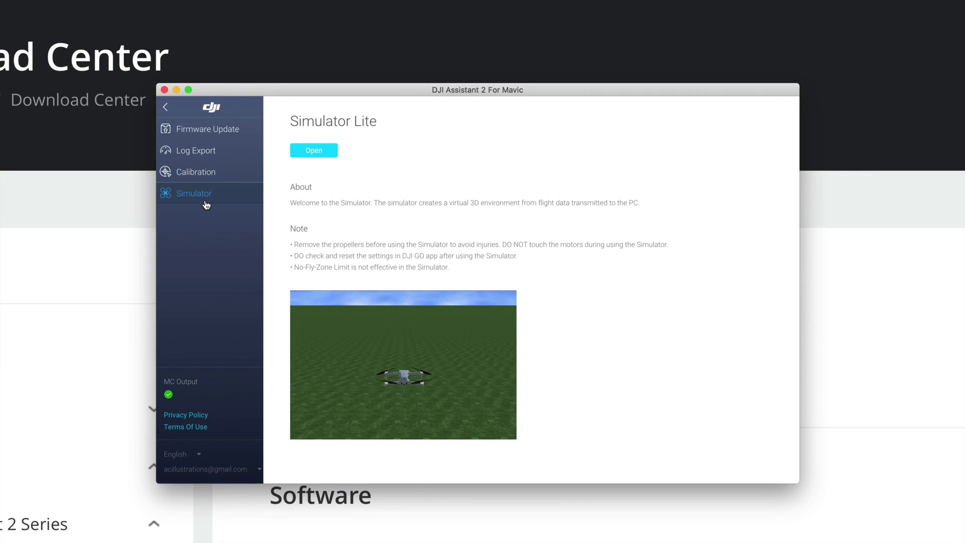
click(207, 172)
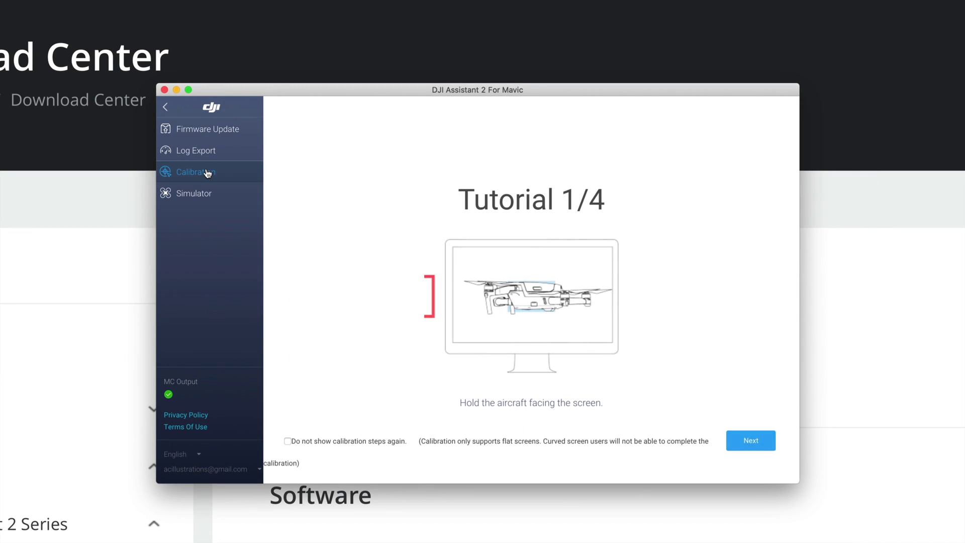
click(217, 154)
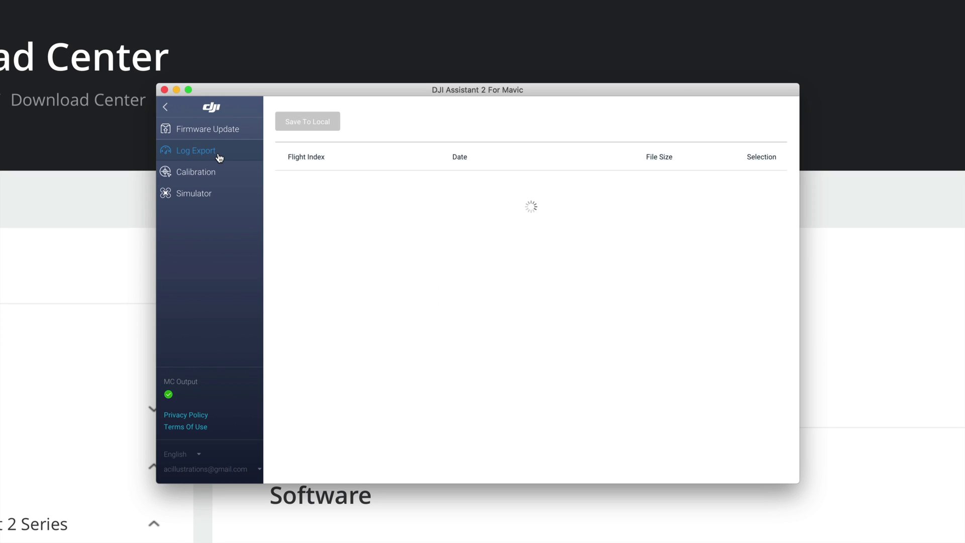
Quit DJI Assistant and move DJI_0019–DJI_0021 into a second desktop row
key(super+q)
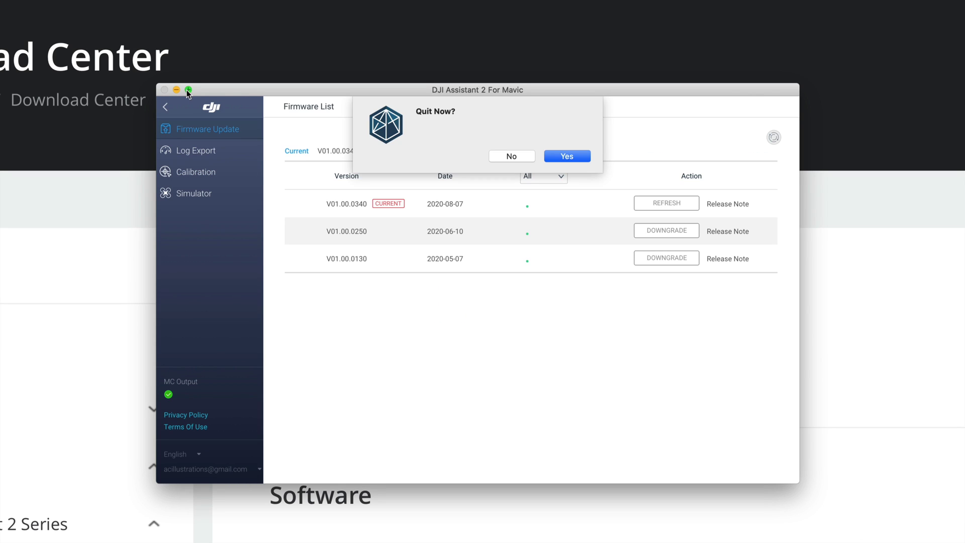
click(577, 153)
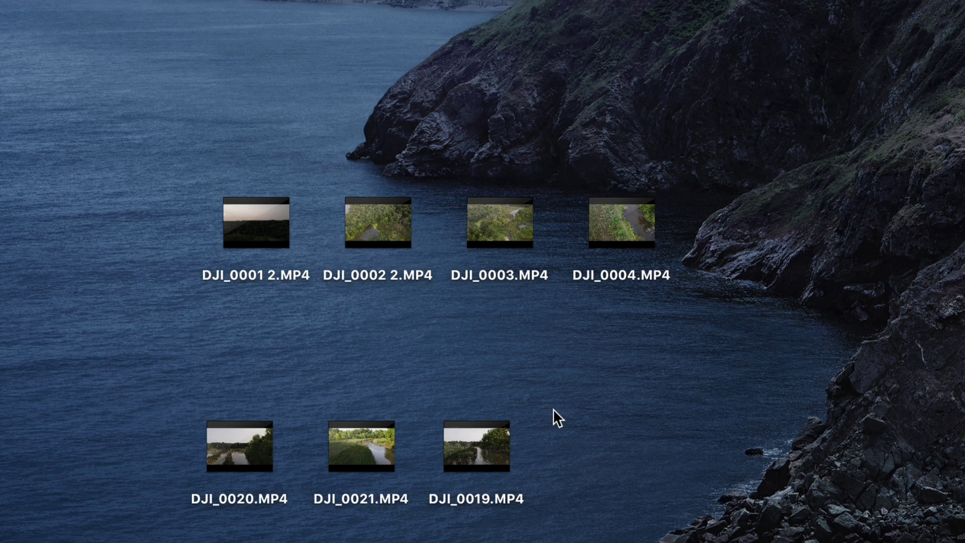
drag(553, 409, 286, 340)
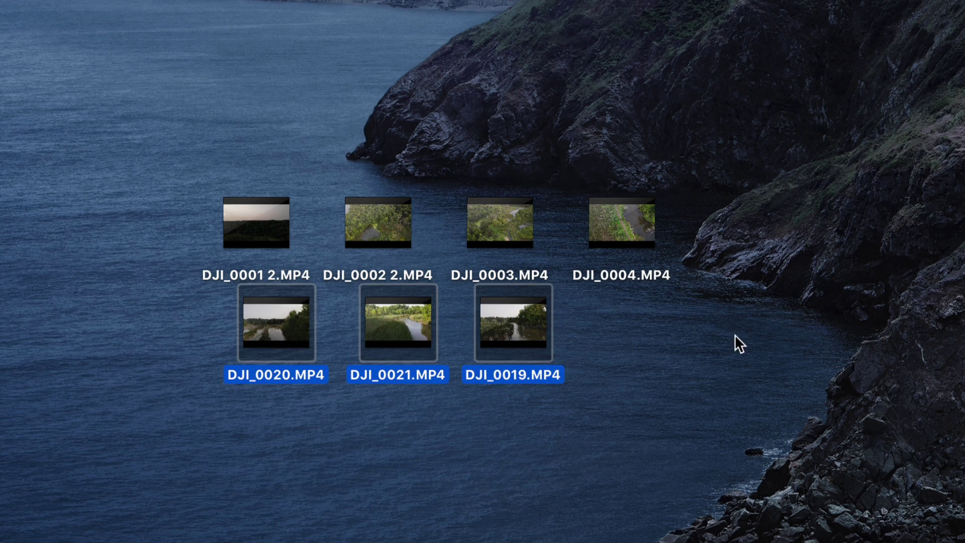
Check DJI_0021.MP4 in Get Info: 3840×2160 H.264, 00:22 long
click(743, 336)
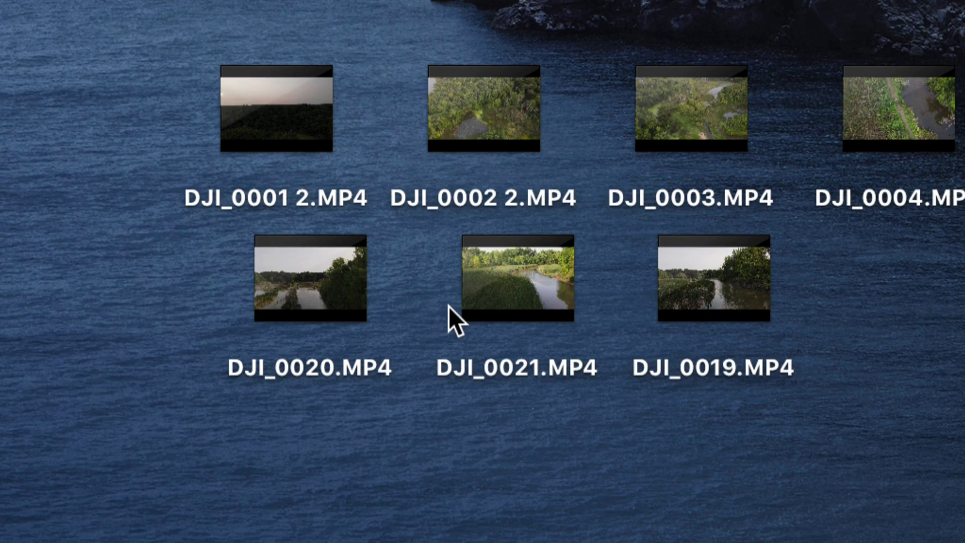
mouse_move(396, 338)
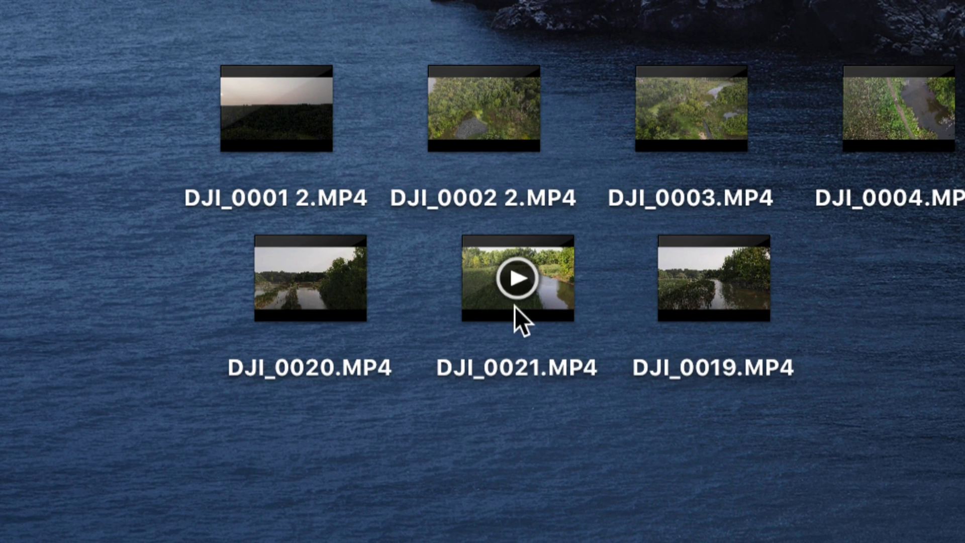
right_click(551, 310)
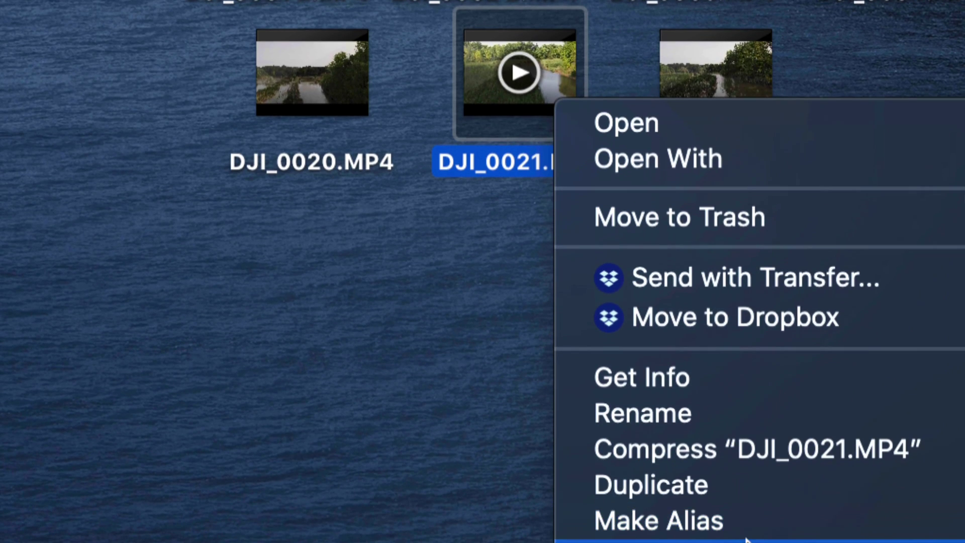
click(694, 381)
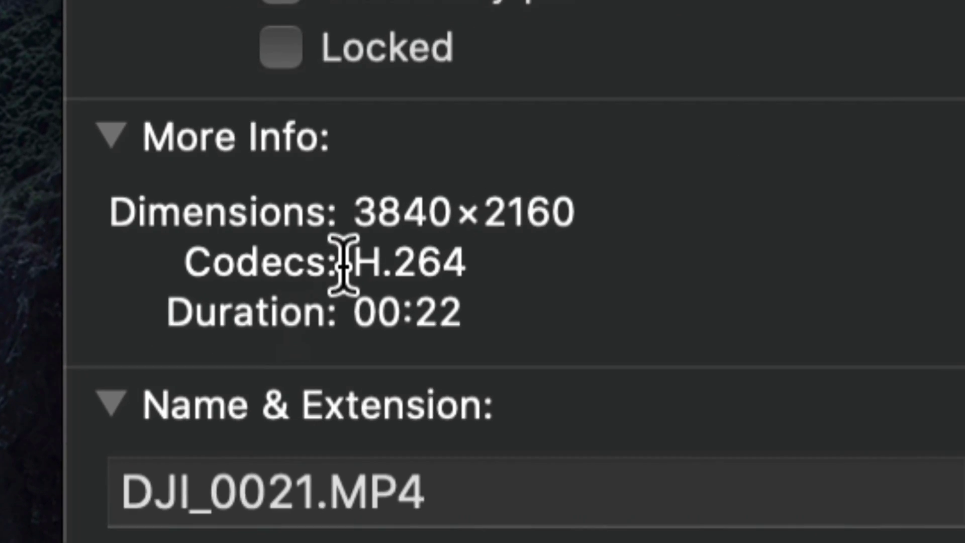
drag(362, 187, 584, 190)
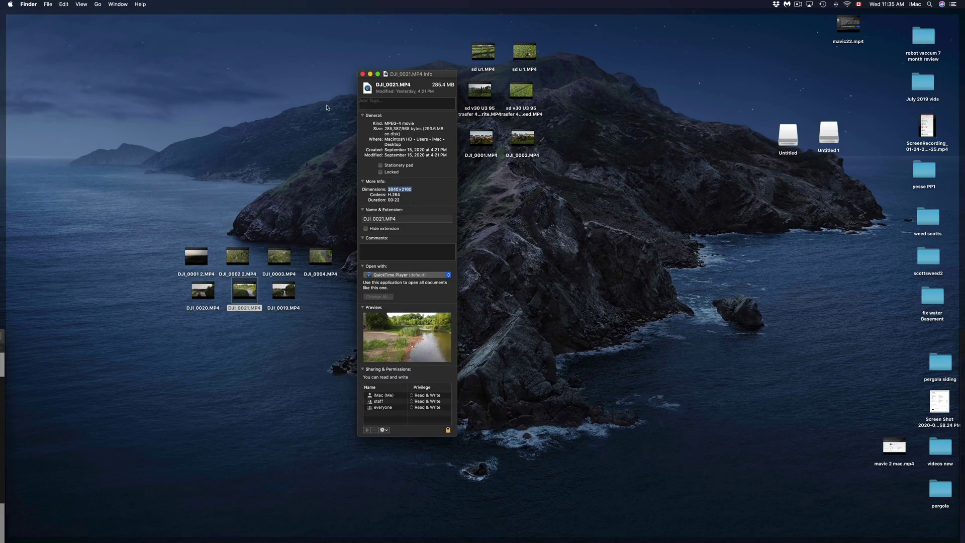
Close the Info window and preview DJI_0021.MP4 full-screen in Quick Look
key(super+w)
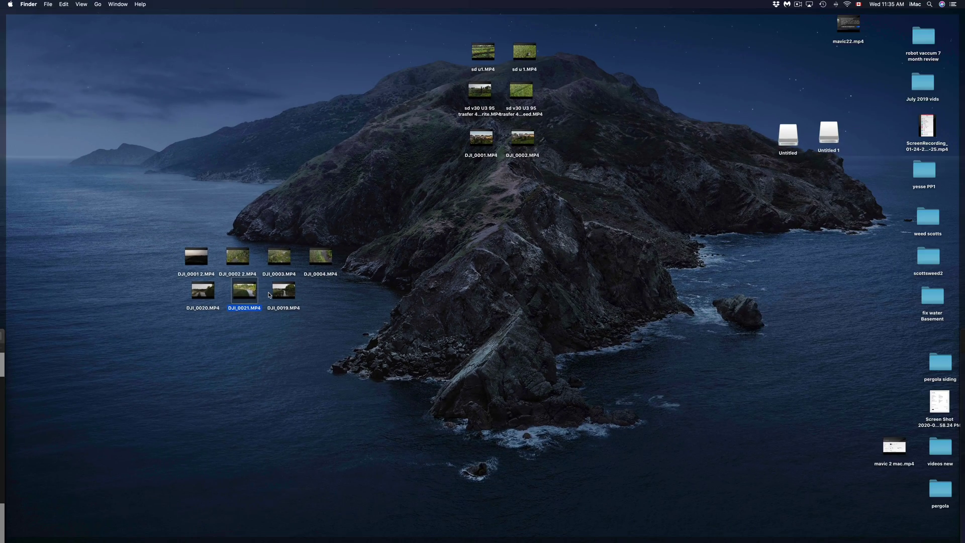
mouse_move(222, 302)
key(space)
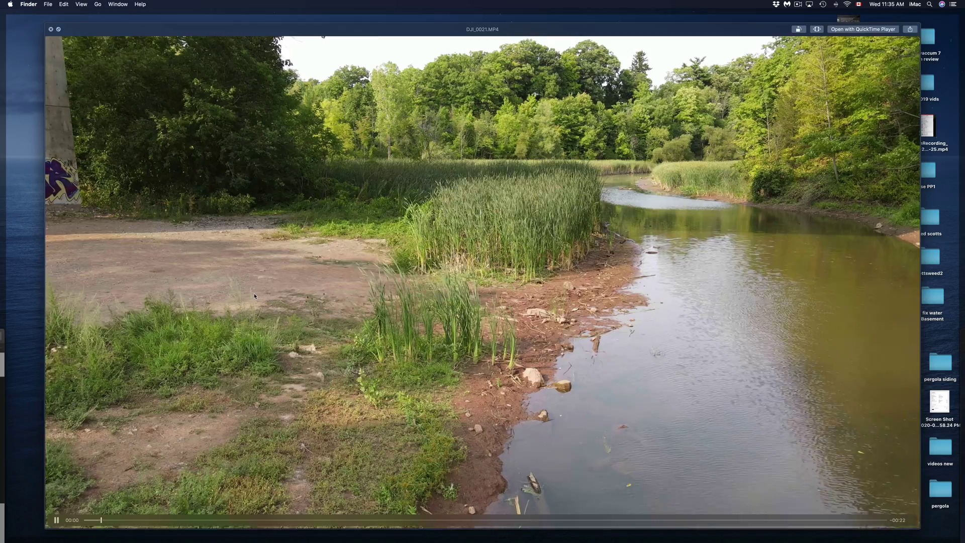